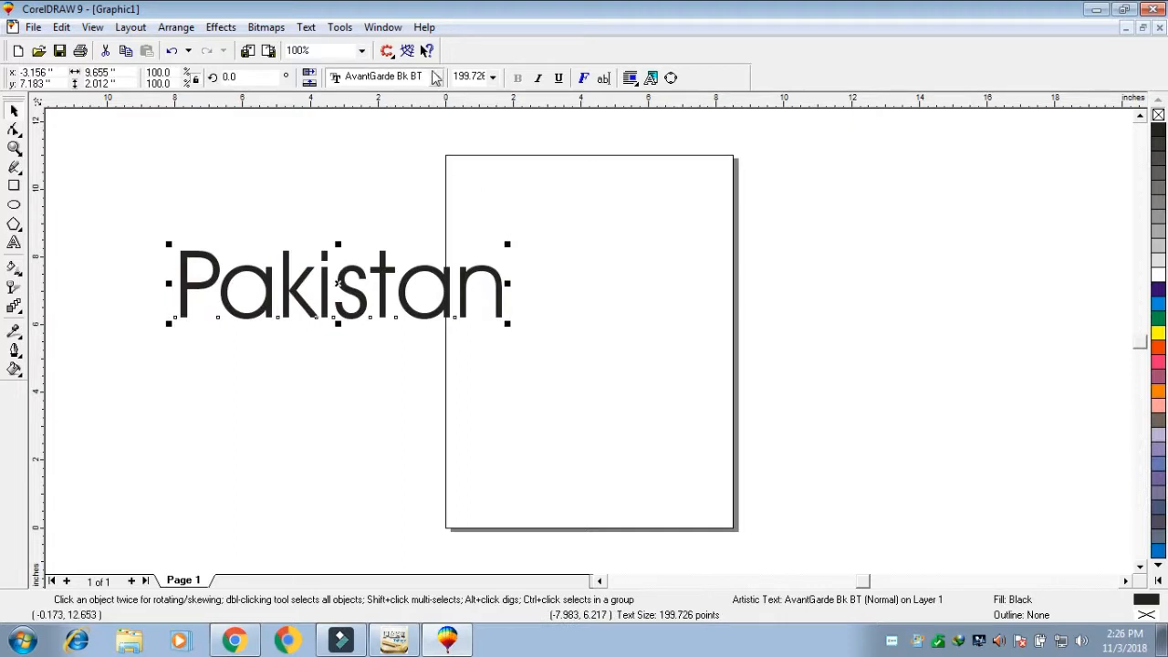
Set the font of the Pakistan text to Balloon XBd BT and enlarge it to about 280 points.
{"action": "left_click", "coordinate": [436, 77]}
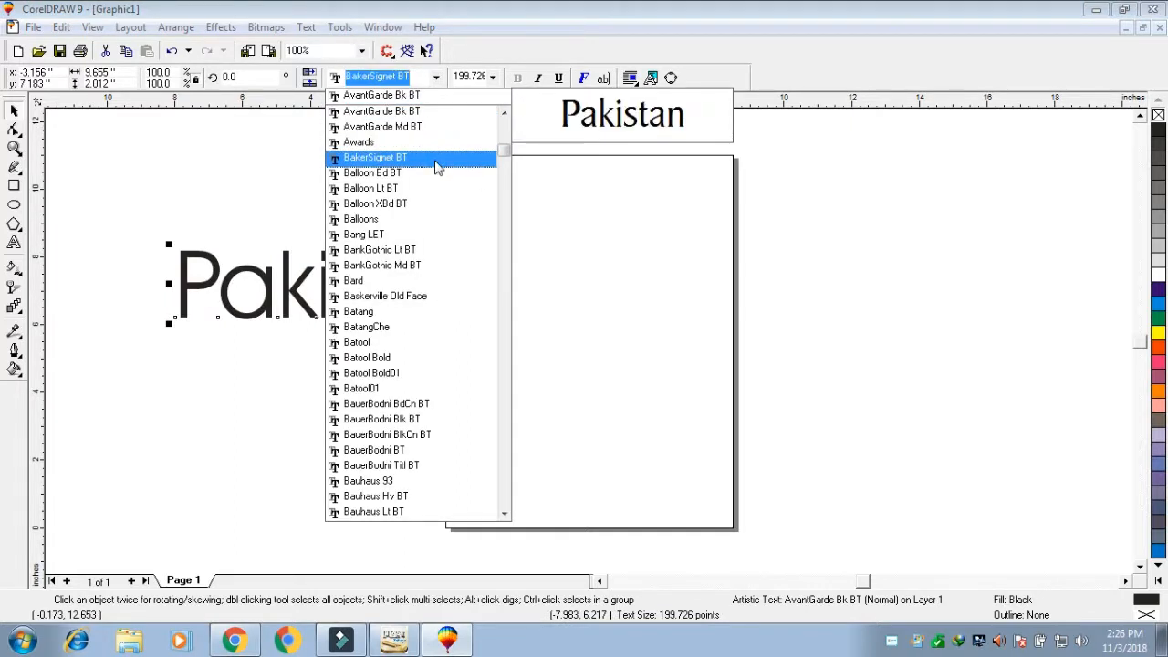
{"action": "left_click", "coordinate": [436, 204]}
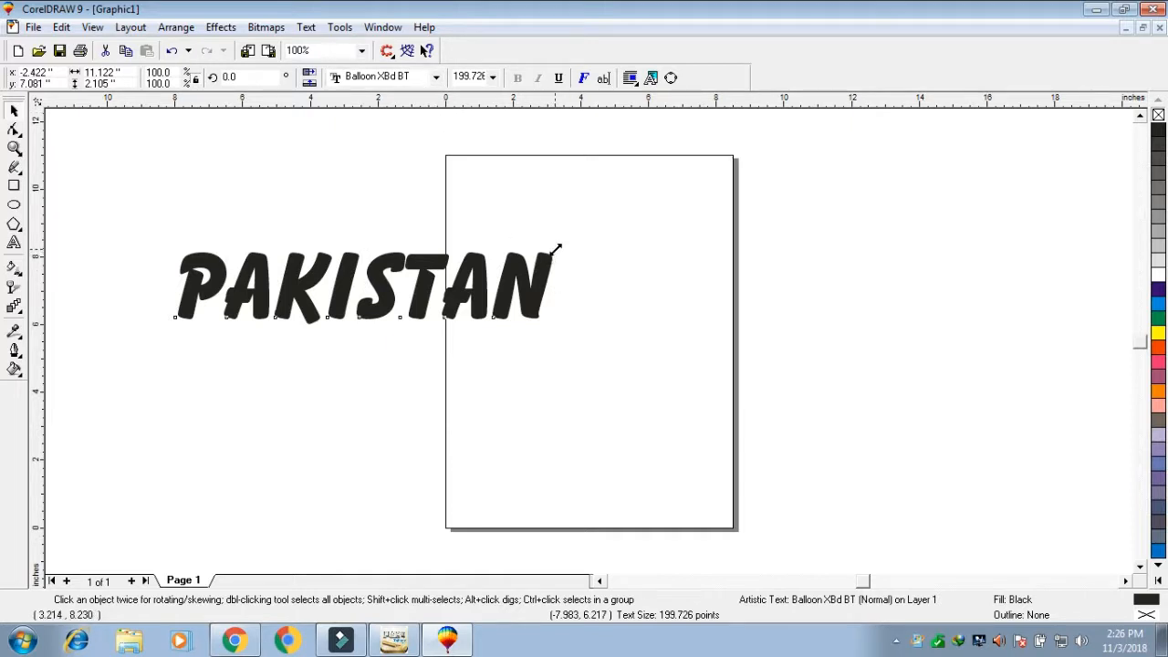
{"action": "left_click_drag", "start_coordinate": [557, 246], "coordinate": [712, 213]}
{"action": "left_click_drag", "start_coordinate": [660, 279], "coordinate": [675, 267]}
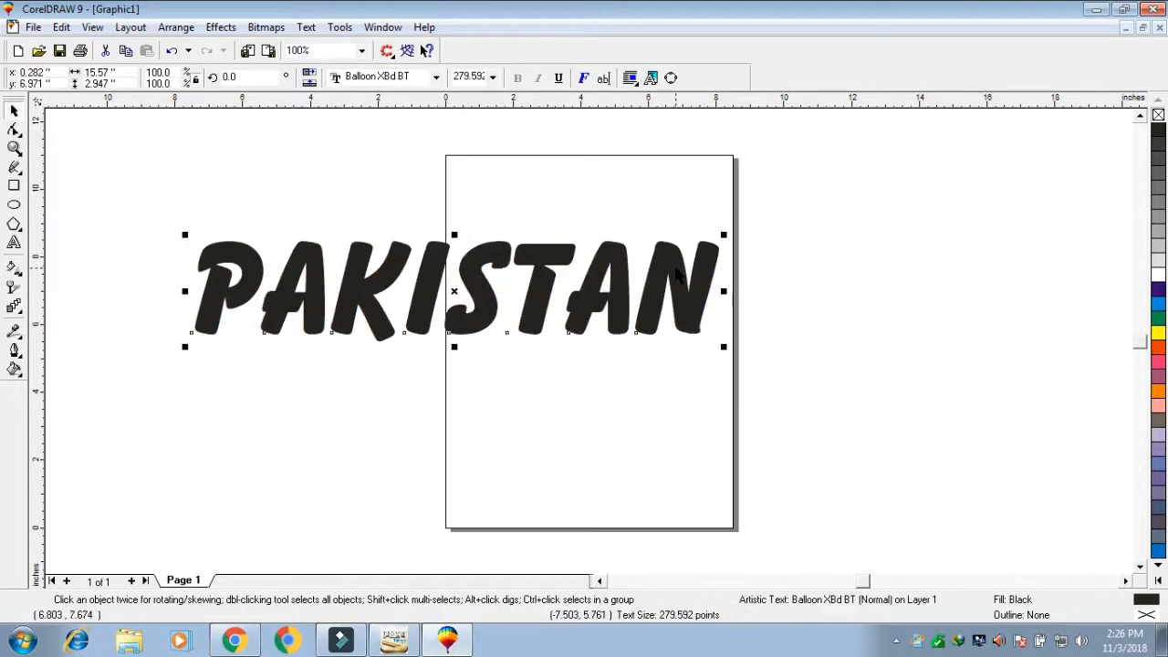
Center the PAKISTAN text on the page.
{"action": "key", "text": "p"}
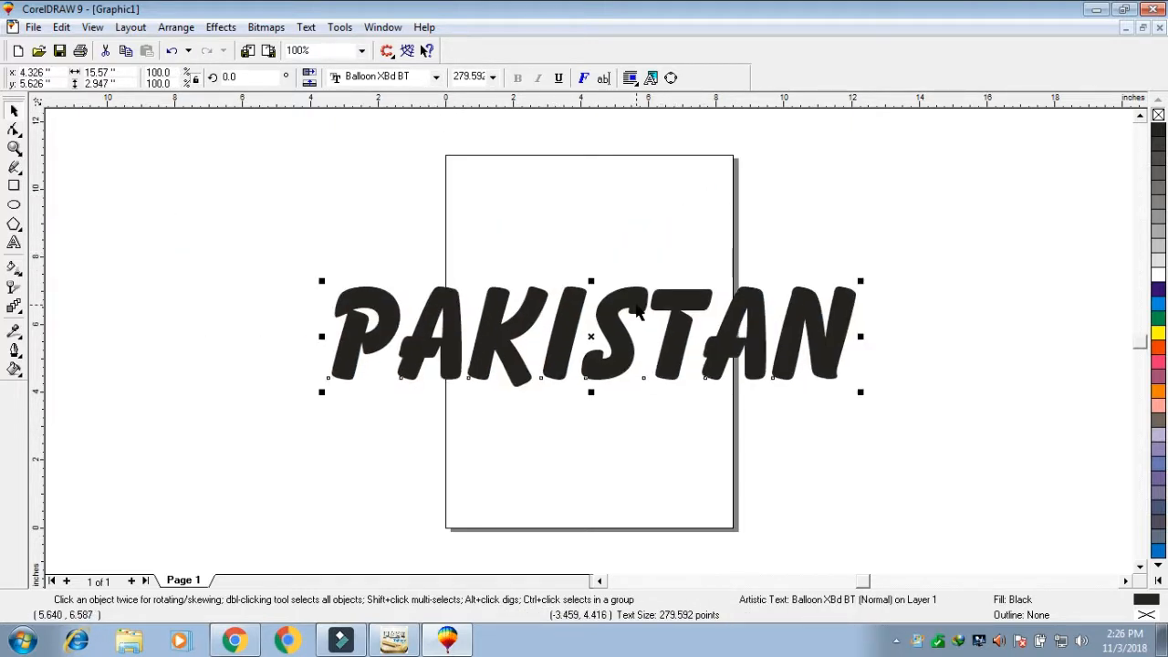
{"action": "key", "text": "ctrl+z"}
{"action": "left_click_drag", "start_coordinate": [252, 231], "coordinate": [923, 452]}
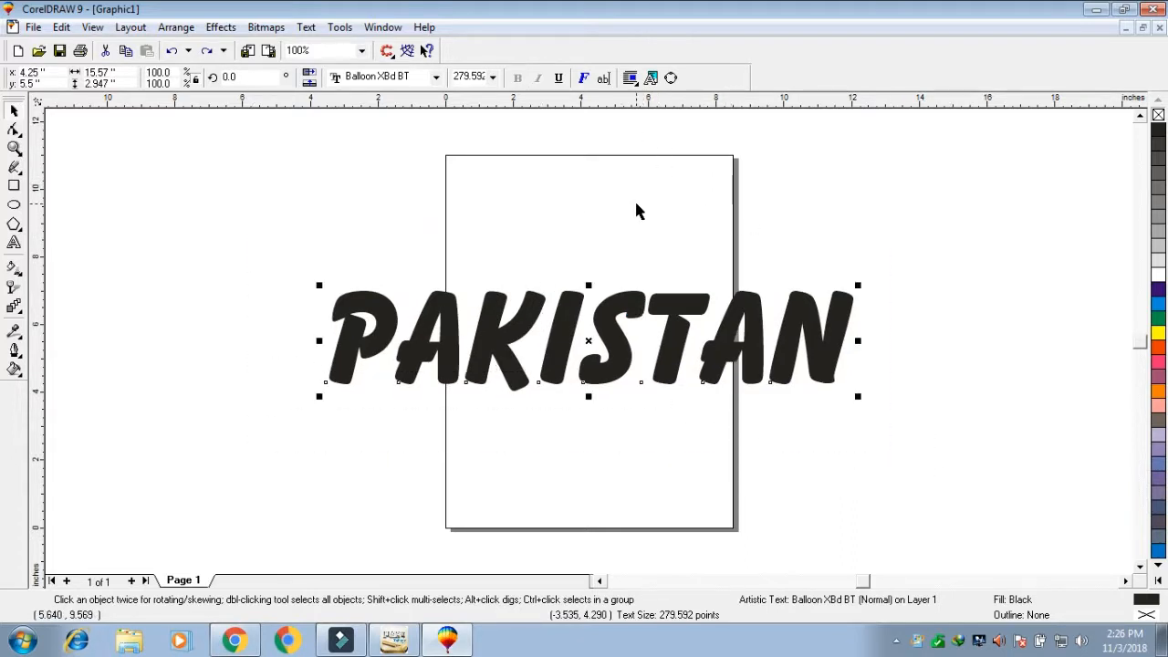
{"action": "key", "text": "shift+F2"}
{"action": "left_click", "coordinate": [580, 146]}
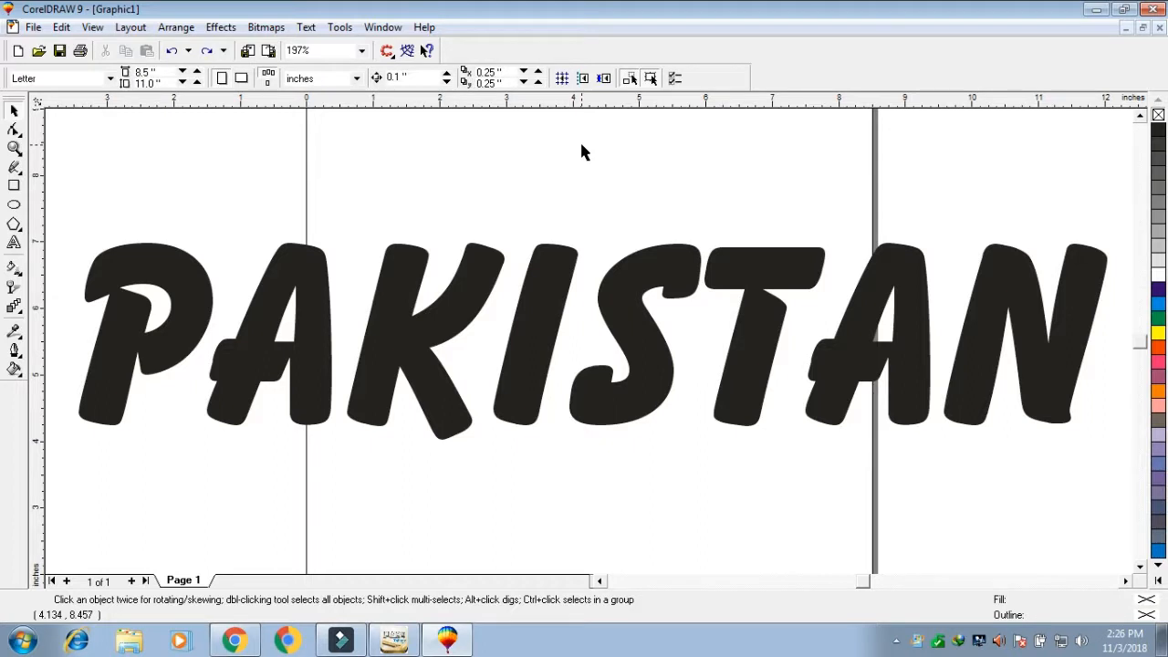
{"action": "left_click", "coordinate": [542, 284]}
{"action": "left_click_drag", "start_coordinate": [554, 272], "coordinate": [555, 263]}
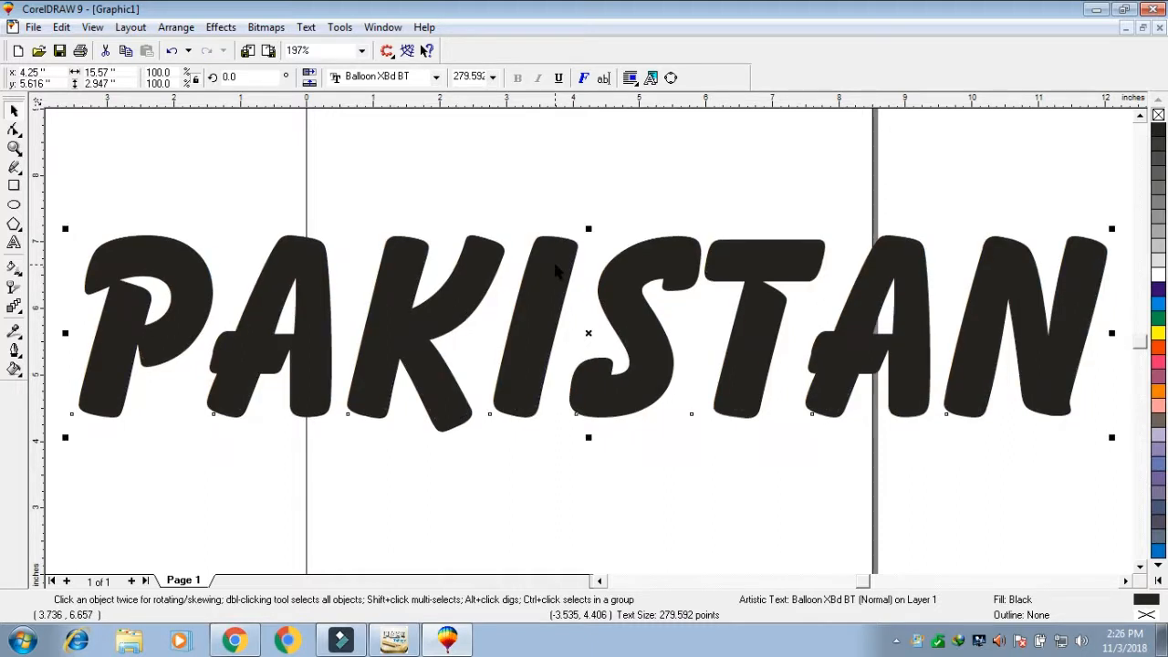
{"action": "key", "text": "ctrl+z"}
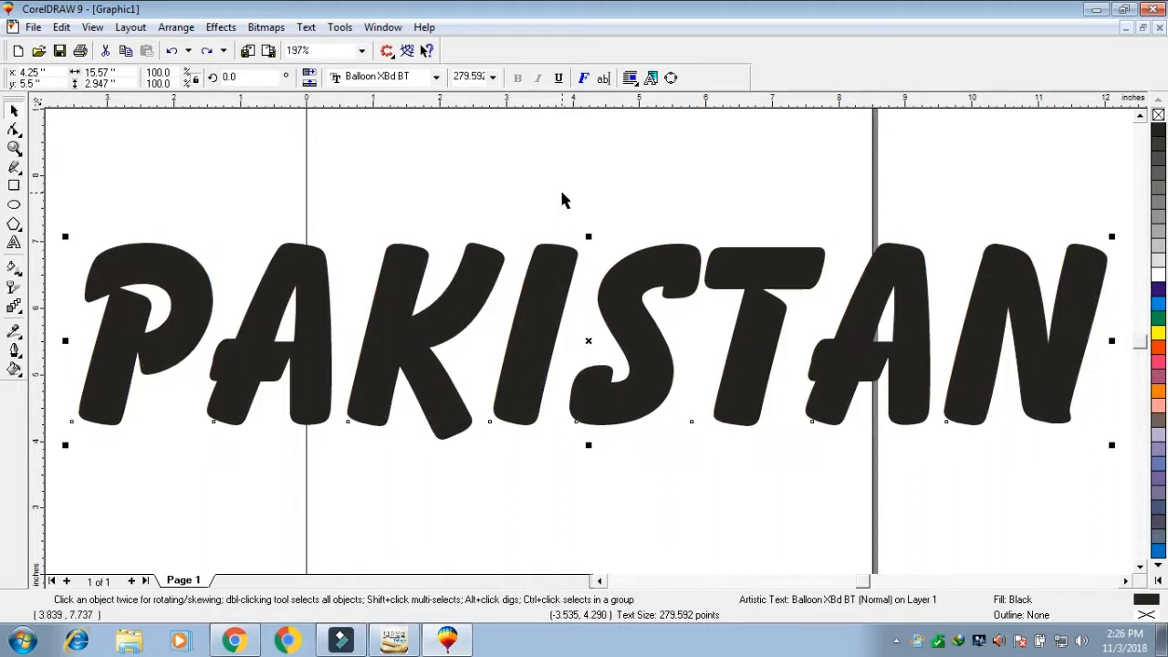
Convert the PAKISTAN text to curves and fill the lettering with red.
{"action": "left_click", "coordinate": [568, 268]}
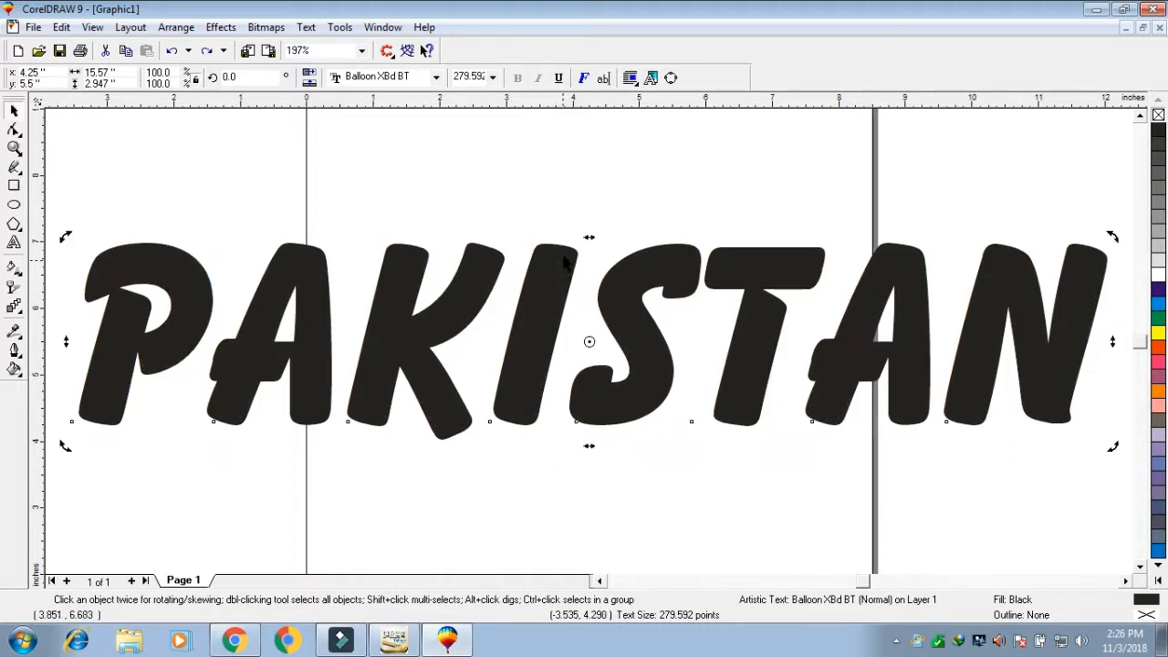
{"action": "left_click", "coordinate": [671, 77]}
{"action": "key", "text": "ctrl+z"}
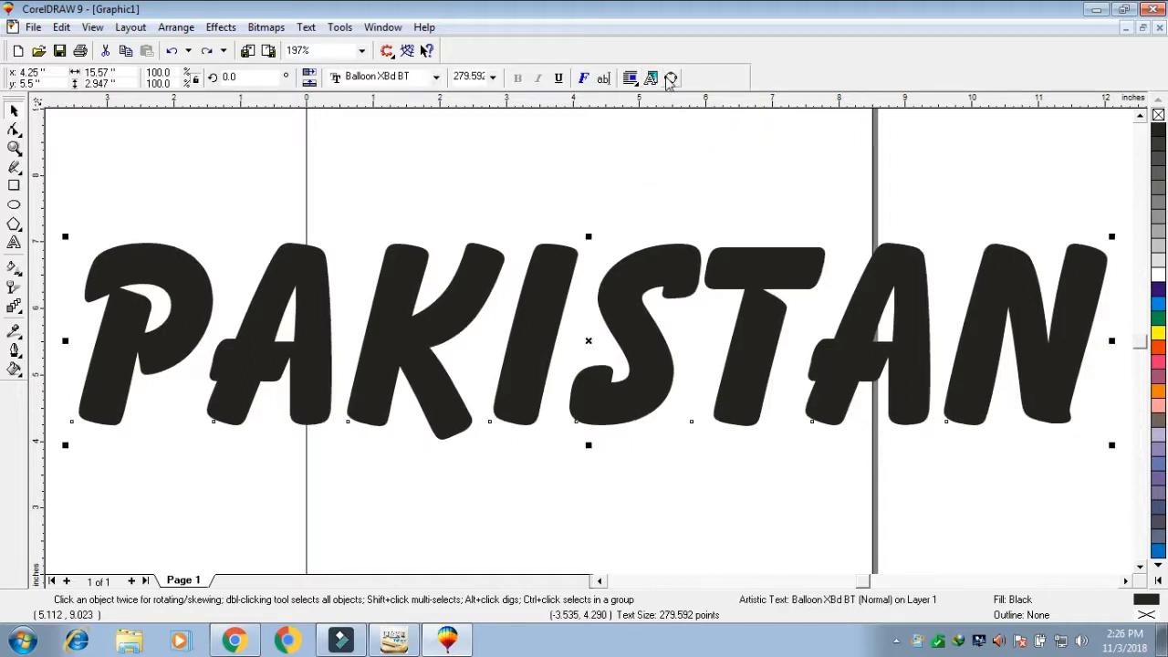
{"action": "left_click", "coordinate": [670, 77]}
{"action": "key", "text": "ctrl+z"}
{"action": "key", "text": "ctrl+q"}
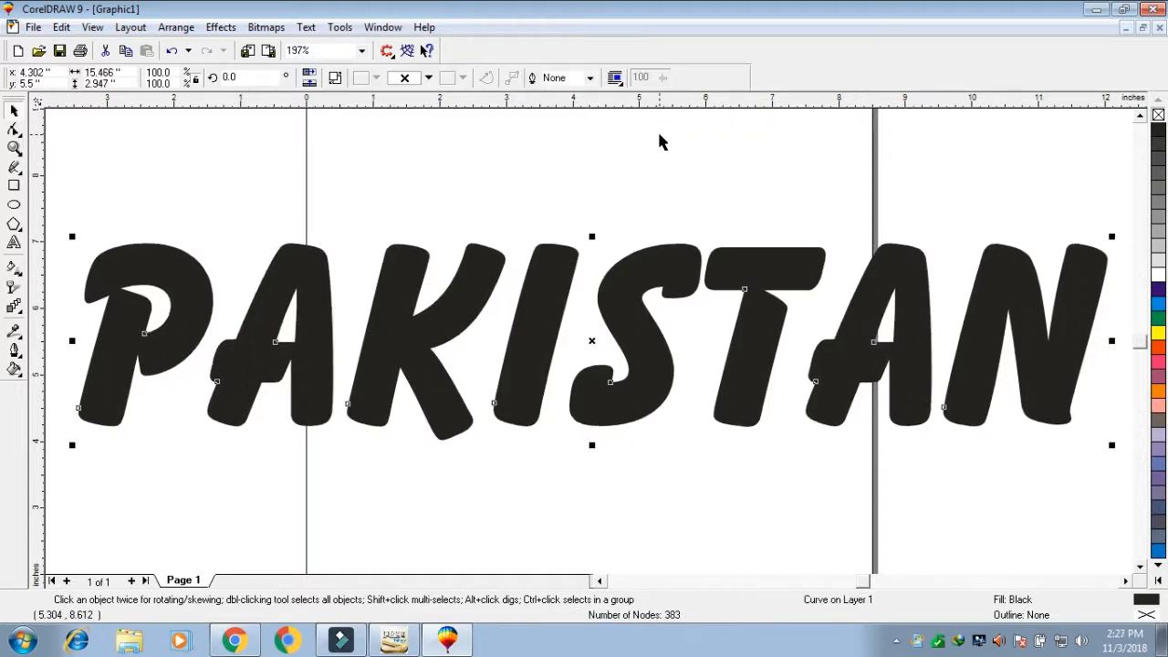
{"action": "key", "text": "F3"}
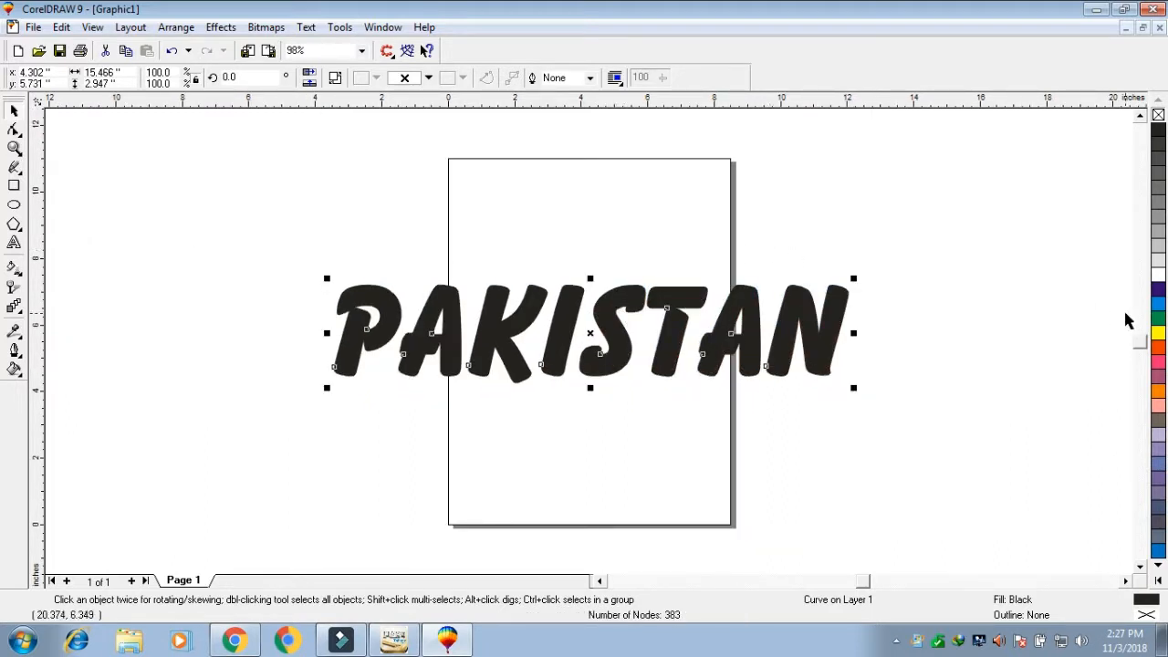
{"action": "left_click", "coordinate": [1157, 347]}
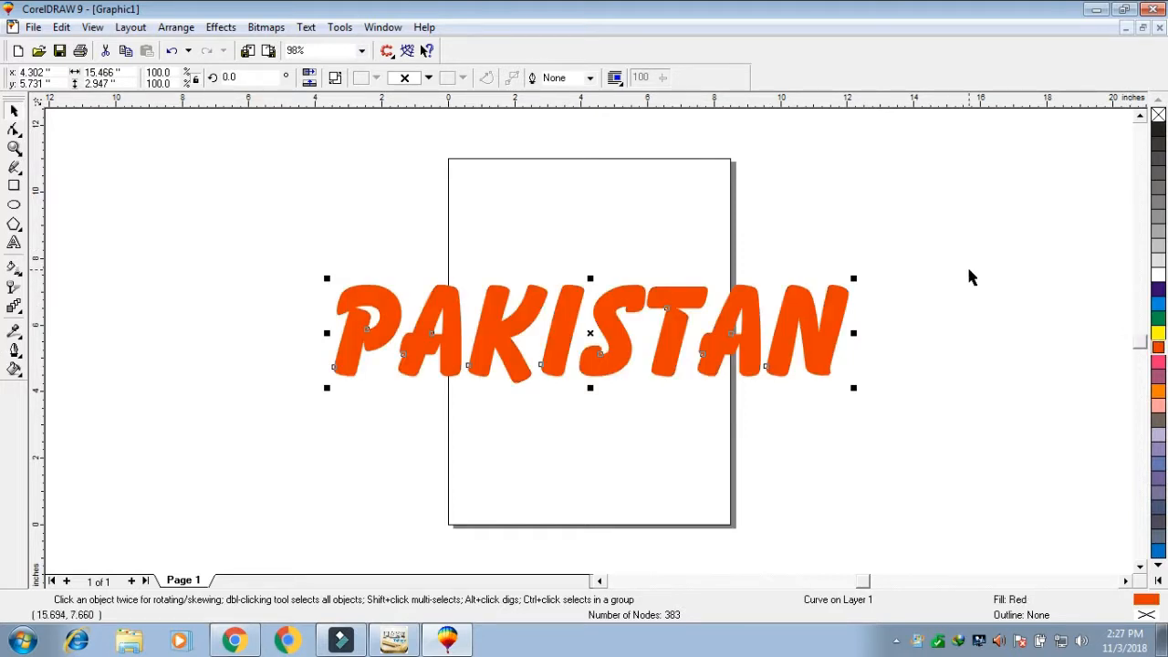
{"action": "key", "text": "F12"}
{"action": "left_click", "coordinate": [638, 447]}
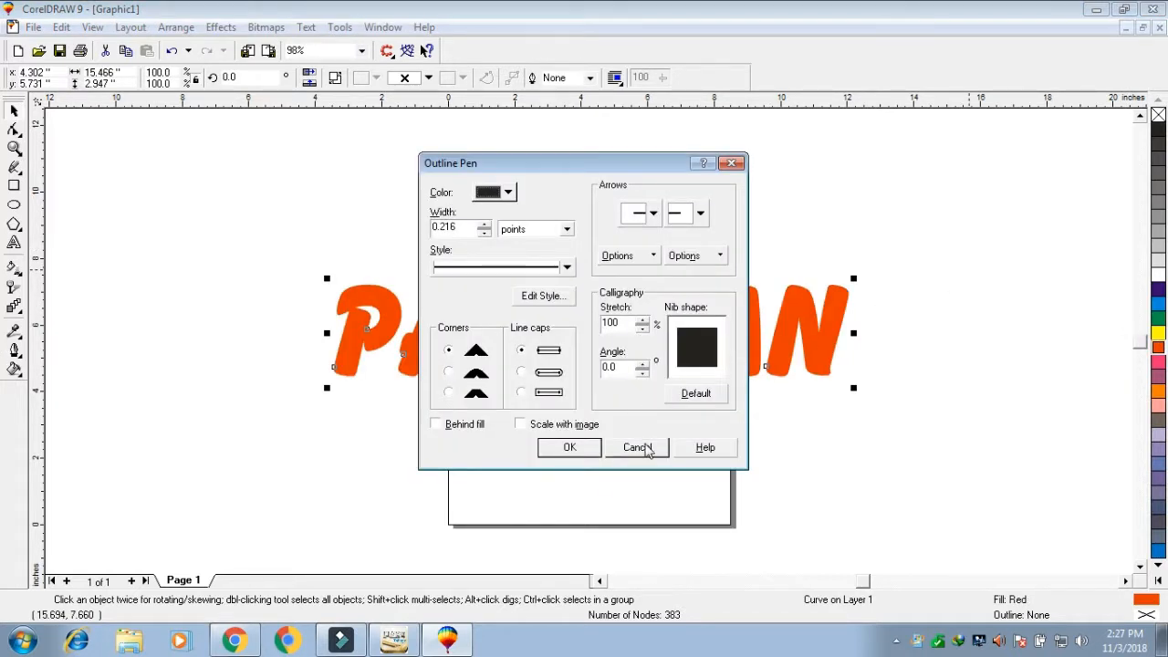
{"action": "left_click", "coordinate": [638, 447]}
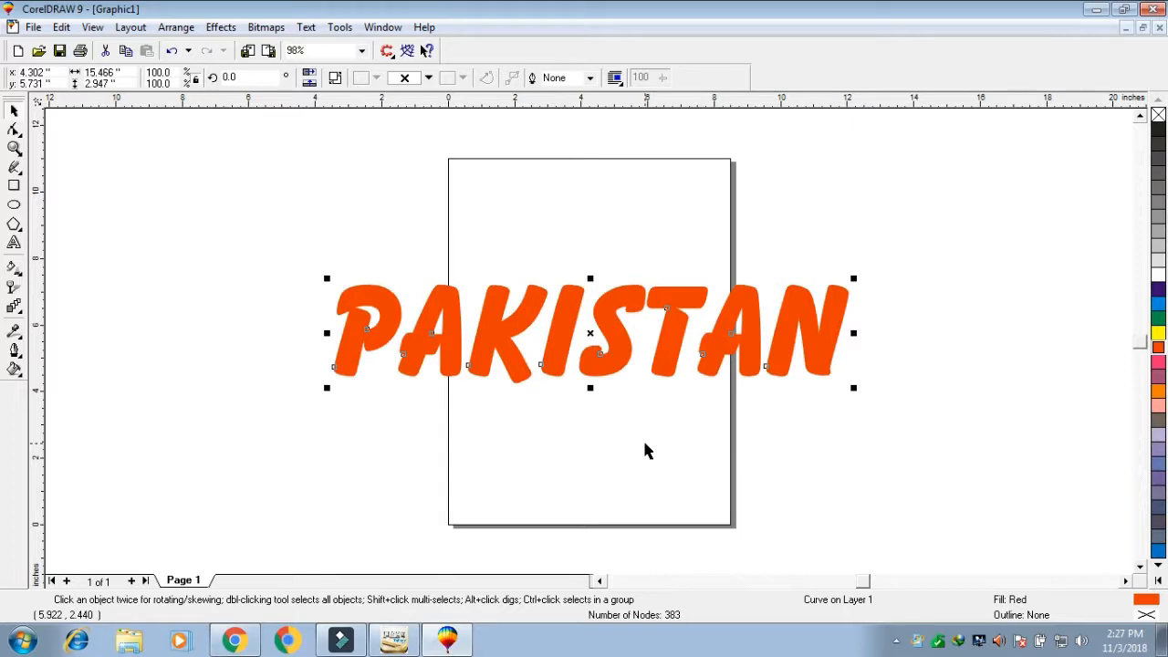
Give the lettering a 15-point outline with rounded corners and rounded line caps, placed behind the fill and scaled with the image.
{"action": "key", "text": "F12"}
{"action": "left_click", "coordinate": [461, 229]}
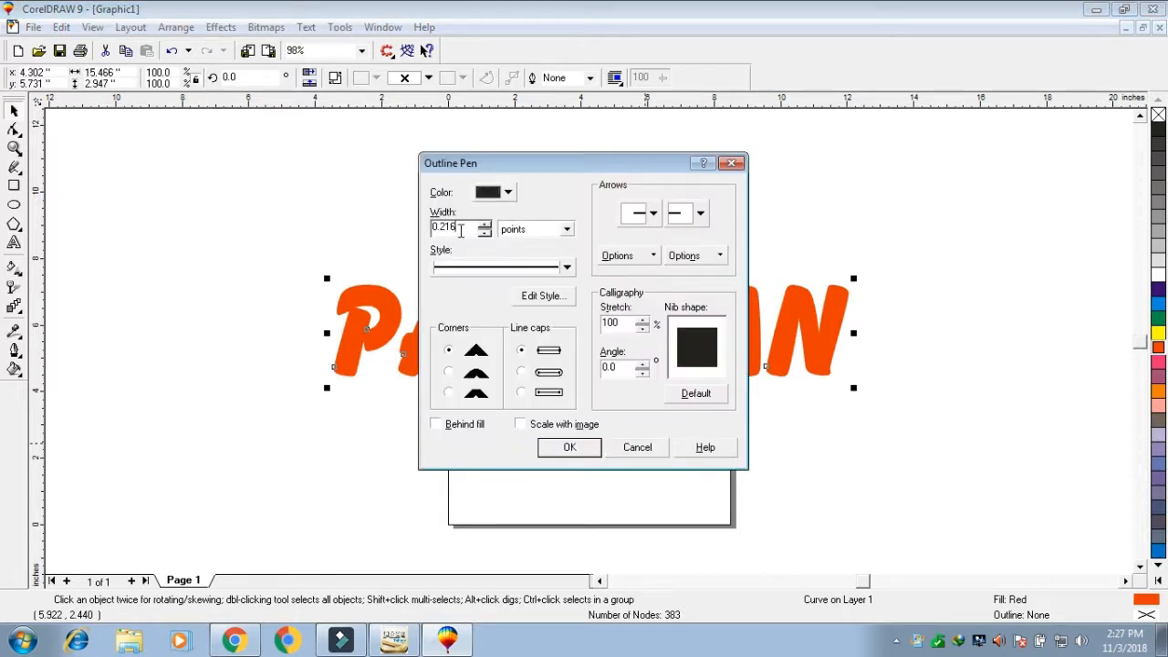
{"action": "left_click_drag", "start_coordinate": [460, 229], "coordinate": [431, 230]}
{"action": "key", "text": "BackSpace"}
{"action": "left_click", "coordinate": [448, 372]}
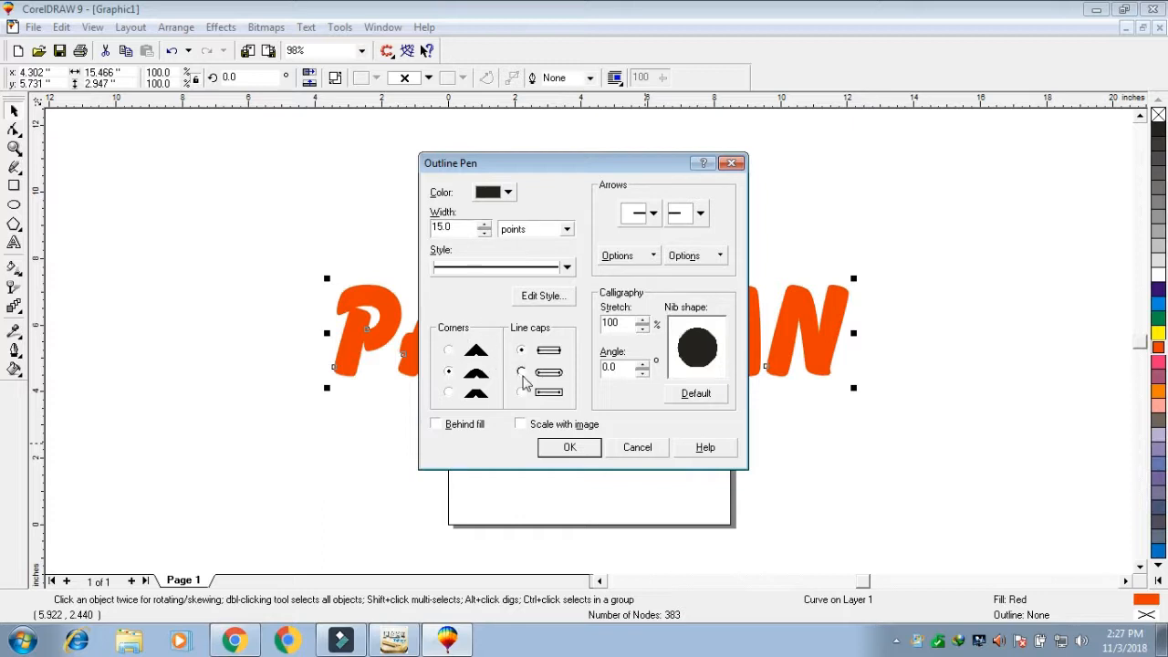
{"action": "left_click", "coordinate": [522, 425]}
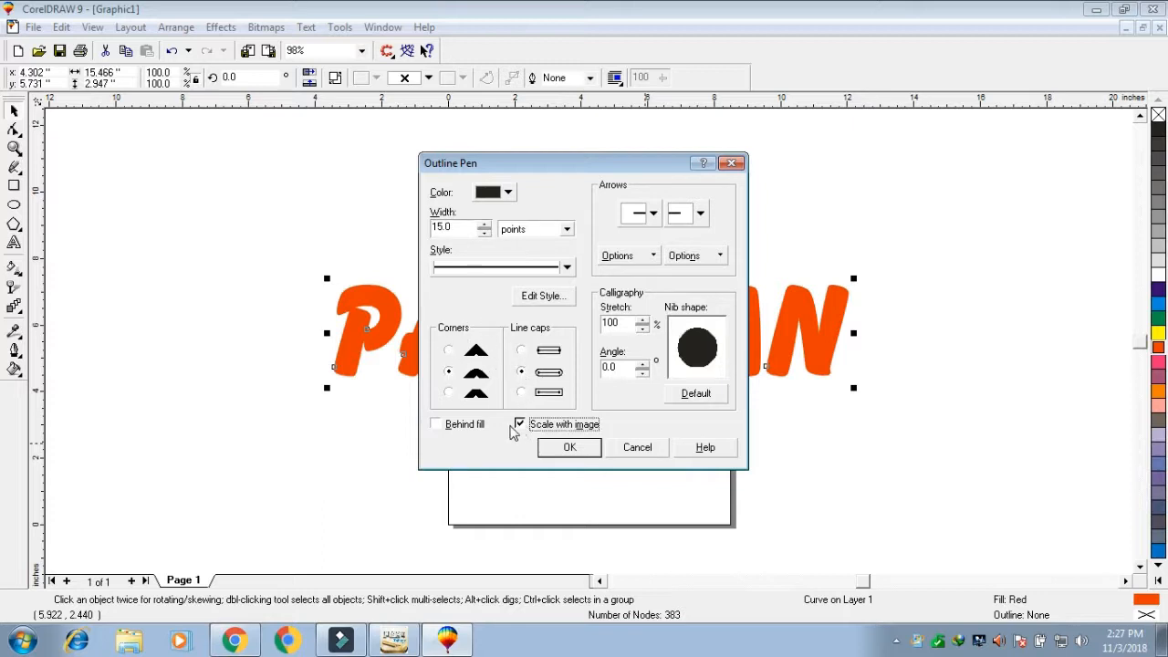
{"action": "left_click", "coordinate": [481, 425]}
{"action": "left_click", "coordinate": [570, 449]}
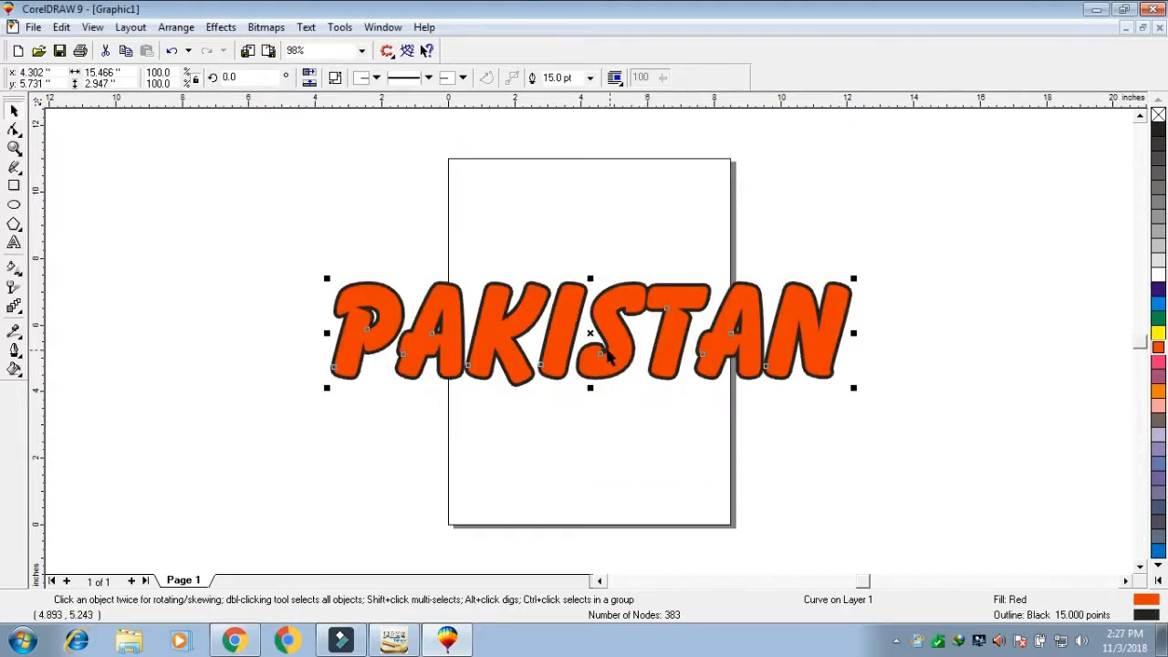
Change the lettering's outline color to white and its width to 20 points.
{"action": "key", "text": "shift+F2"}
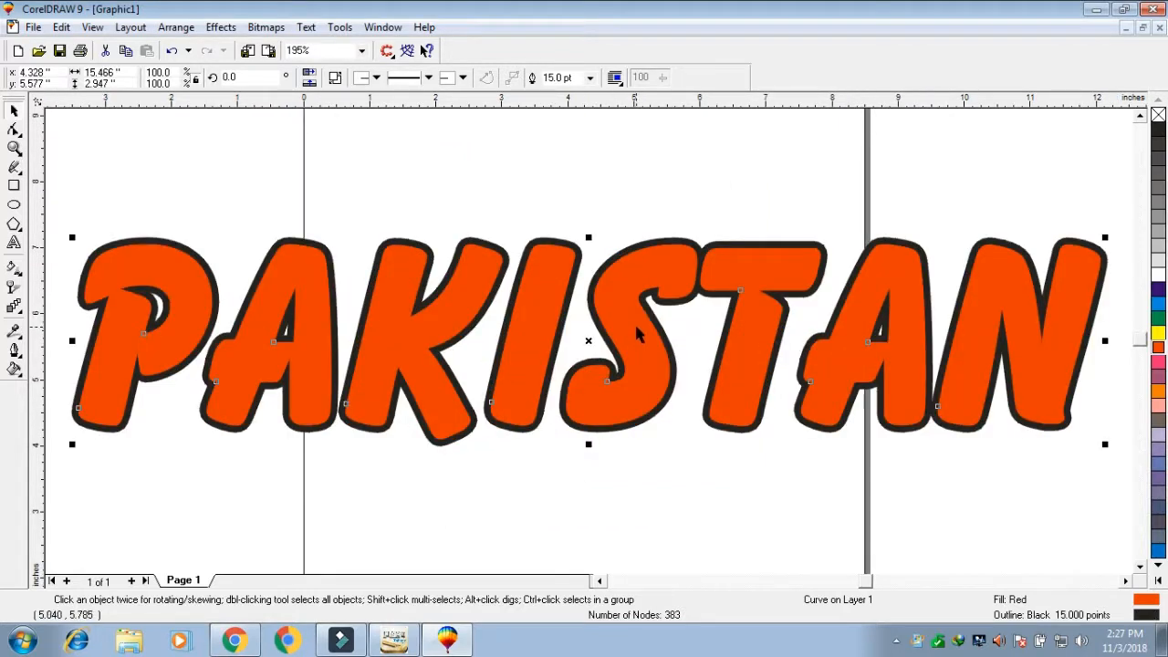
{"action": "key", "text": "F12"}
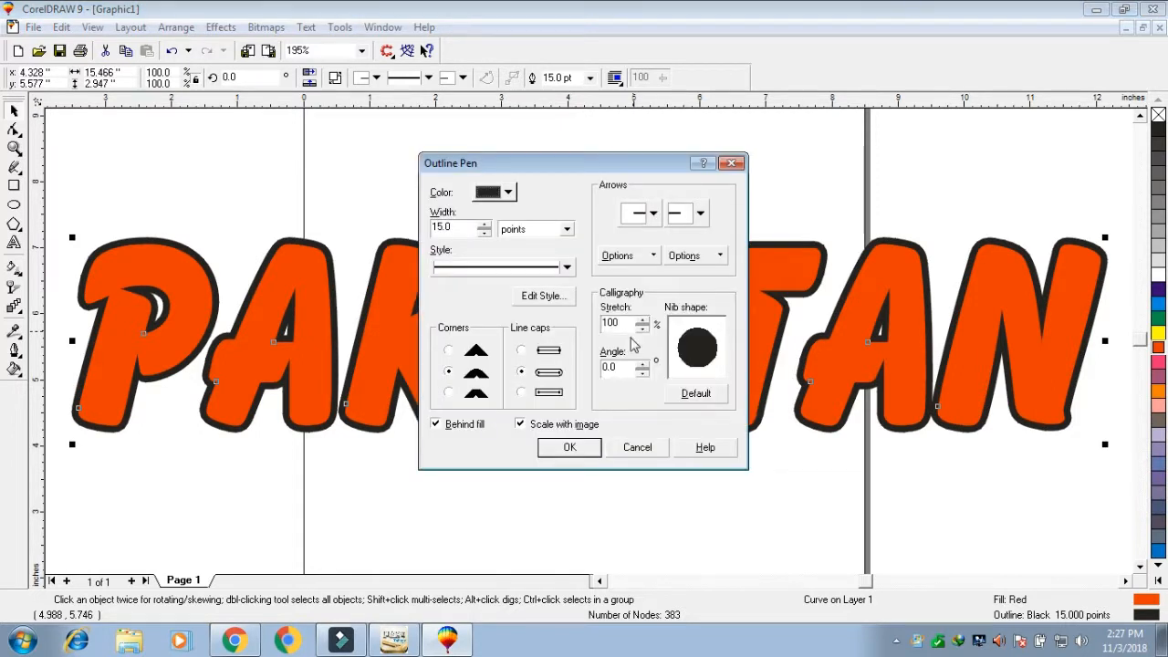
{"action": "left_click", "coordinate": [517, 197]}
{"action": "left_click", "coordinate": [538, 256]}
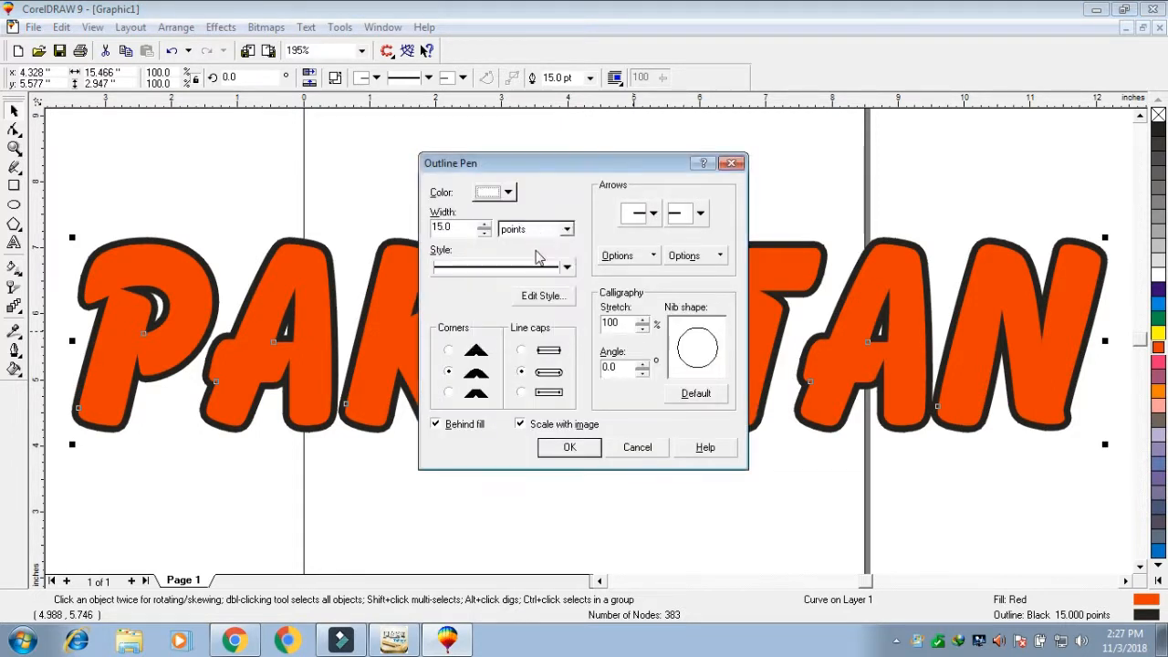
{"action": "left_click", "coordinate": [569, 447]}
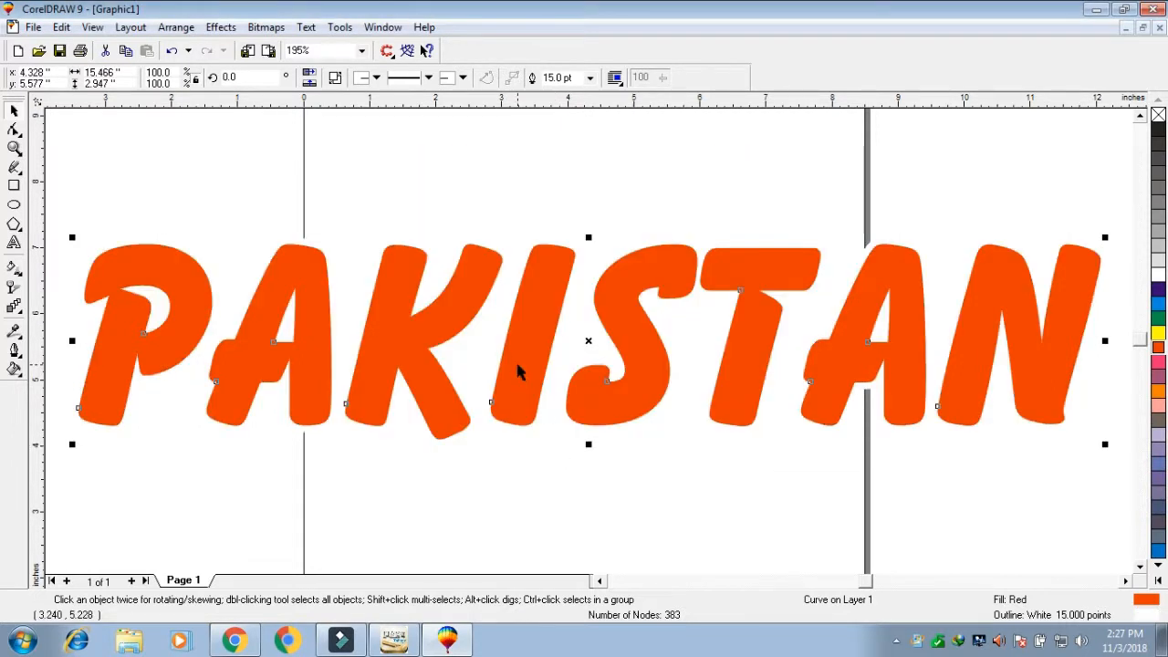
{"action": "key", "text": "F12"}
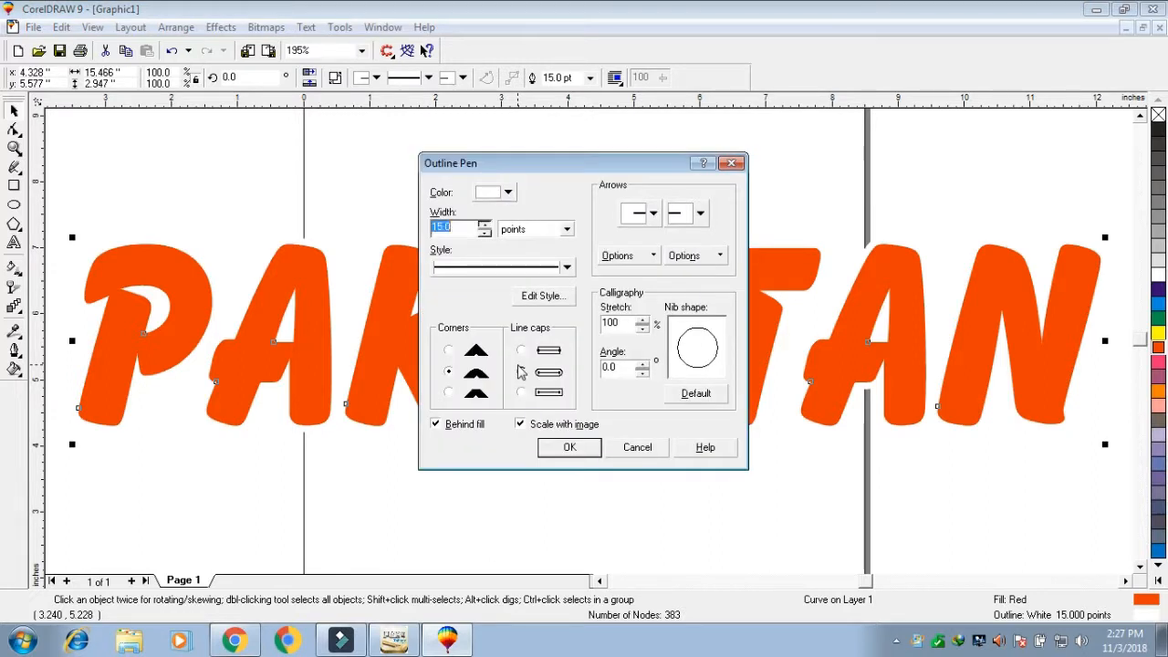
{"action": "type", "text": "20"}
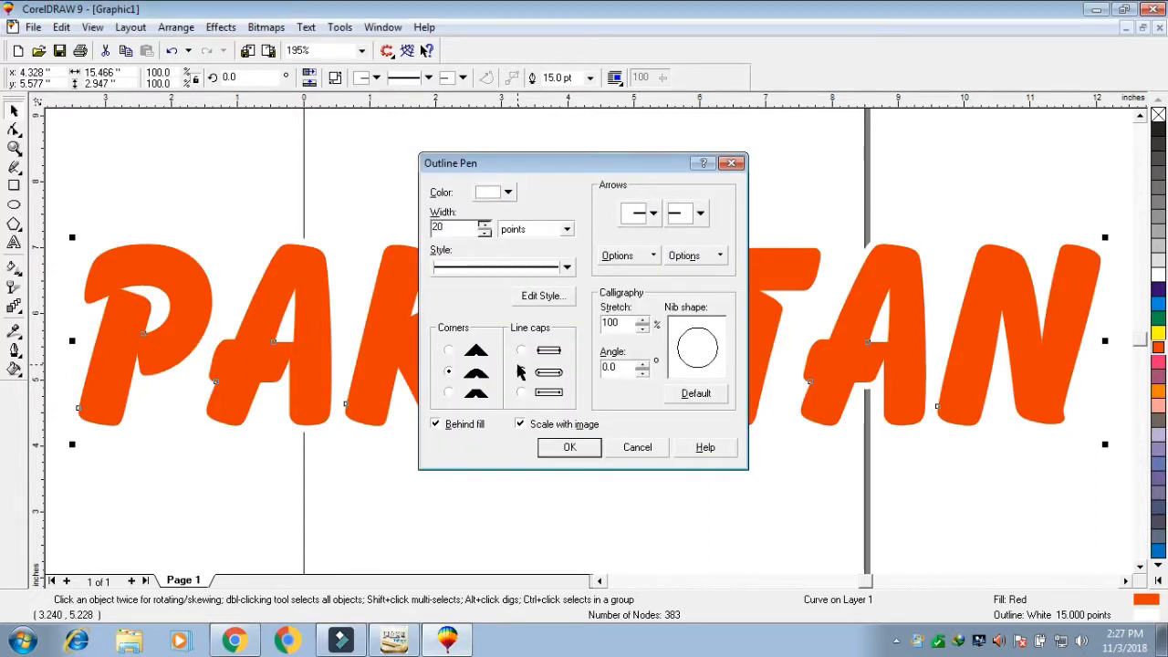
{"action": "key", "text": "Return"}
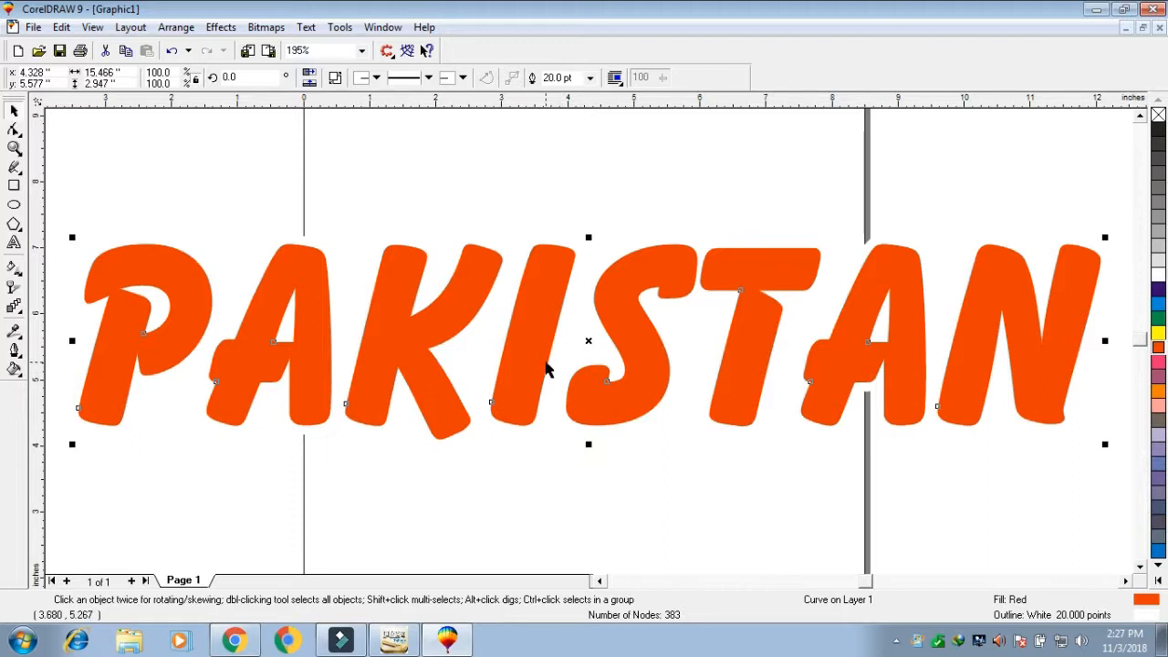
Duplicate the red lettering and move the copy directly above the original.
{"action": "key", "text": "ctrl+d"}
{"action": "key", "text": "F3"}
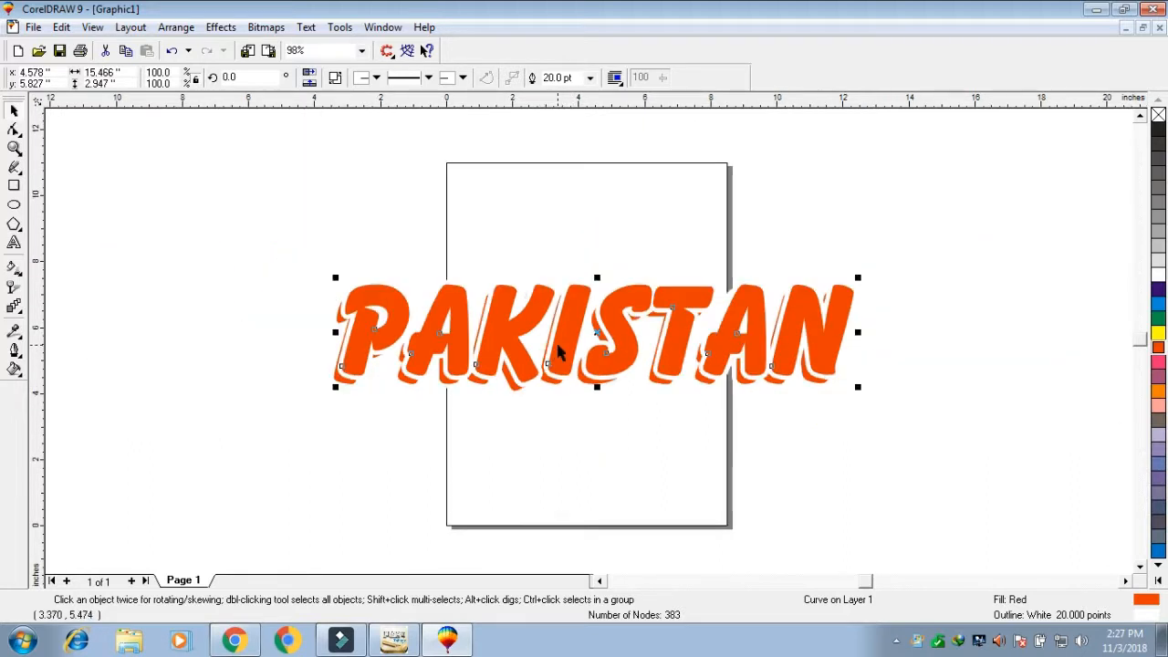
{"action": "left_click_drag", "start_coordinate": [556, 345], "coordinate": [555, 247]}
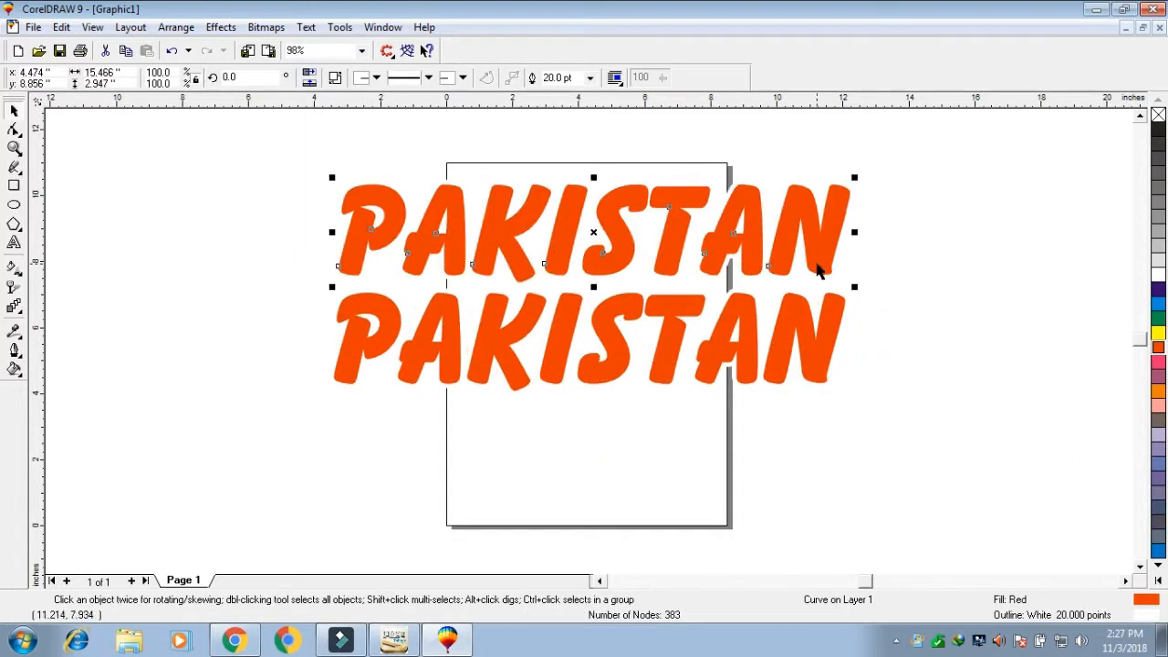
Fill the upper copy of the lettering with cyan and set its outline color to cyan.
{"action": "left_click", "coordinate": [1158, 304]}
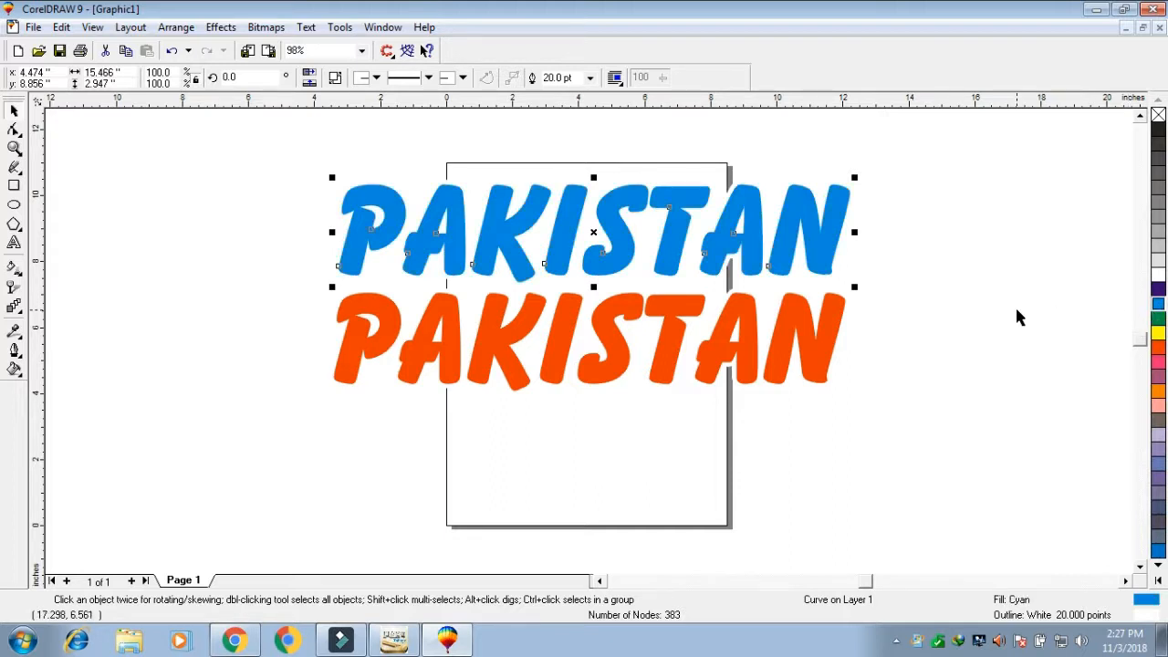
{"action": "key", "text": "F12"}
{"action": "left_click", "coordinate": [510, 190]}
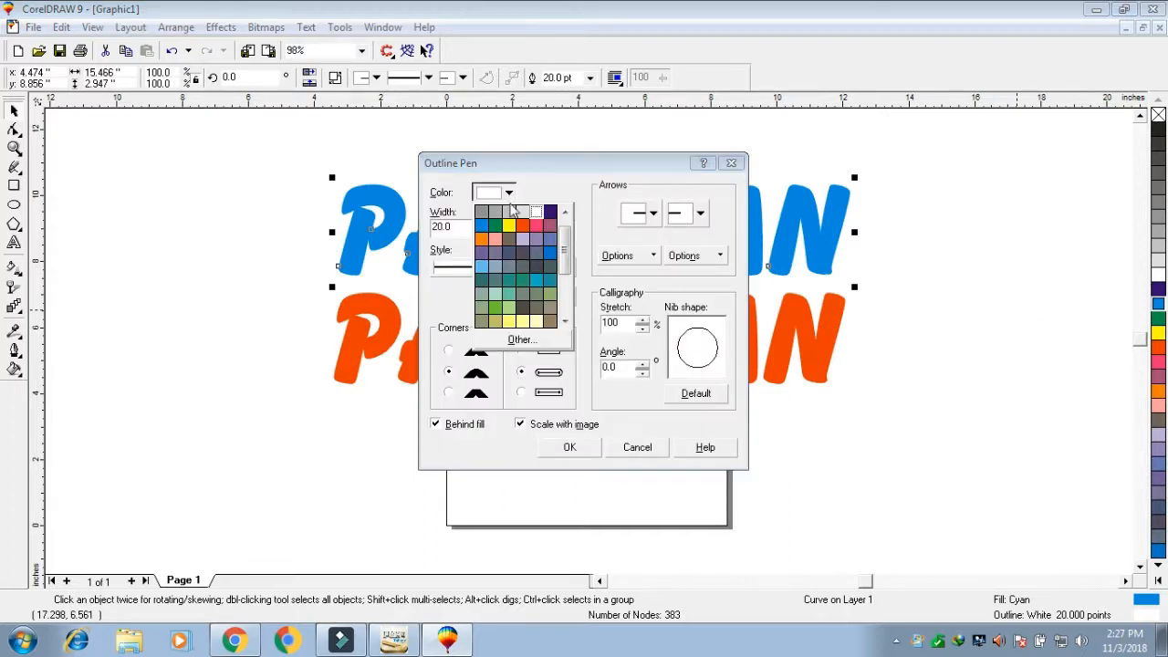
{"action": "left_click", "coordinate": [488, 226]}
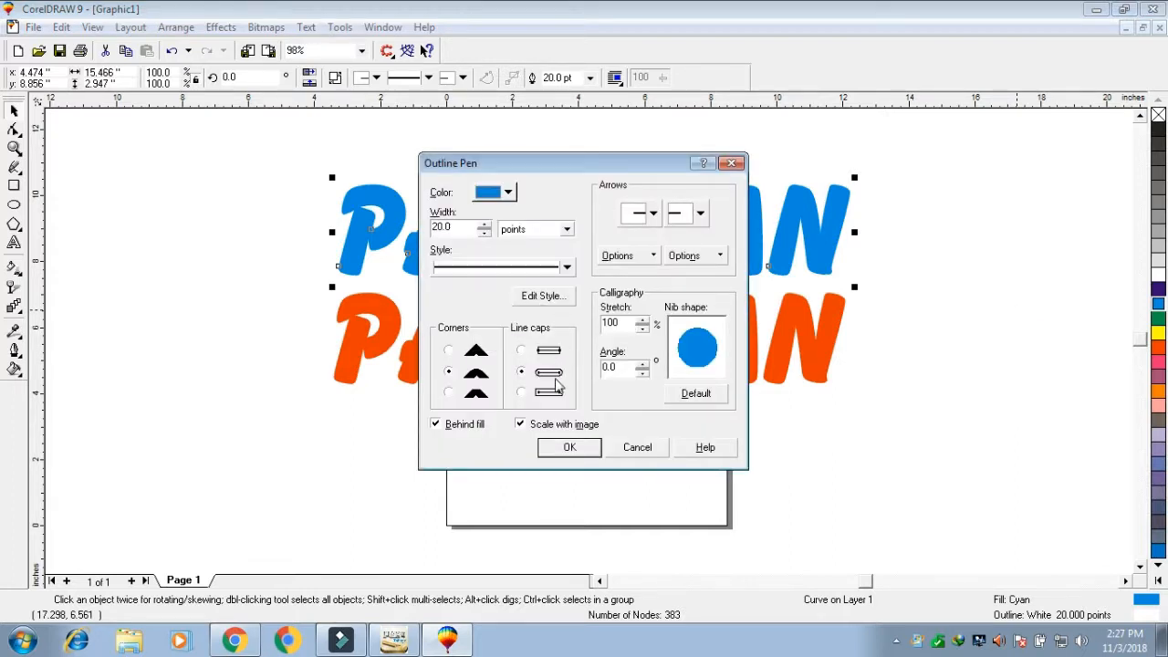
{"action": "left_click", "coordinate": [568, 447]}
Center the red lettering over the cyan copy, in front of it and offset 0.1 inch up and to the right.
{"action": "left_click_drag", "start_coordinate": [571, 331], "coordinate": [567, 342]}
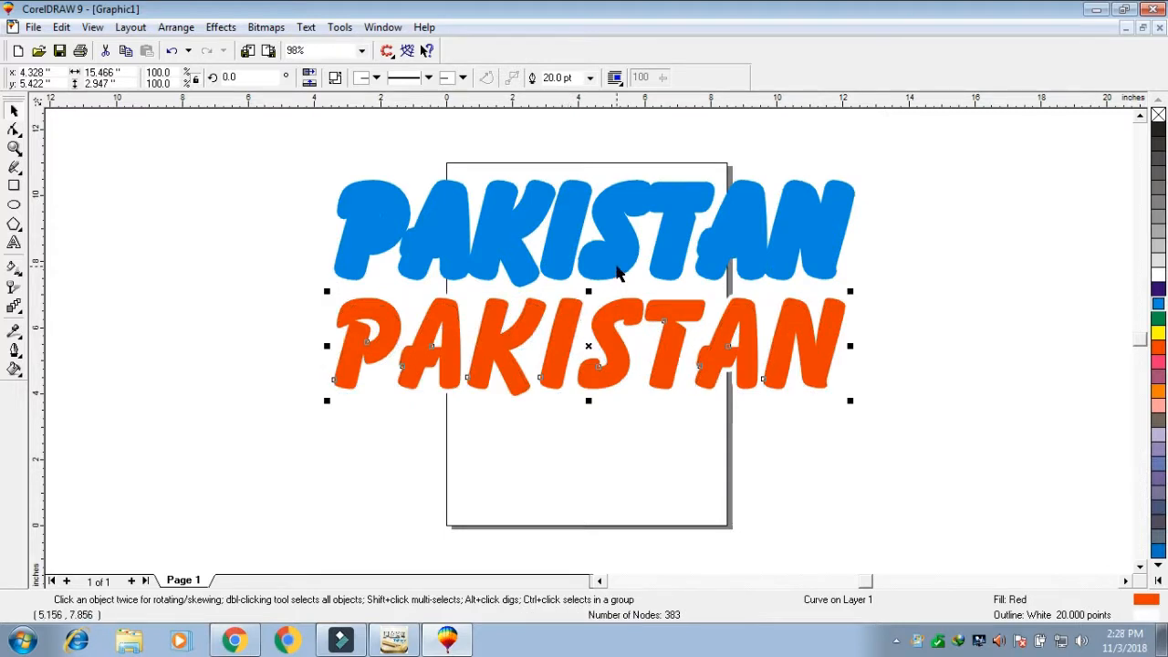
{"action": "left_click", "coordinate": [617, 272], "text": "shift"}
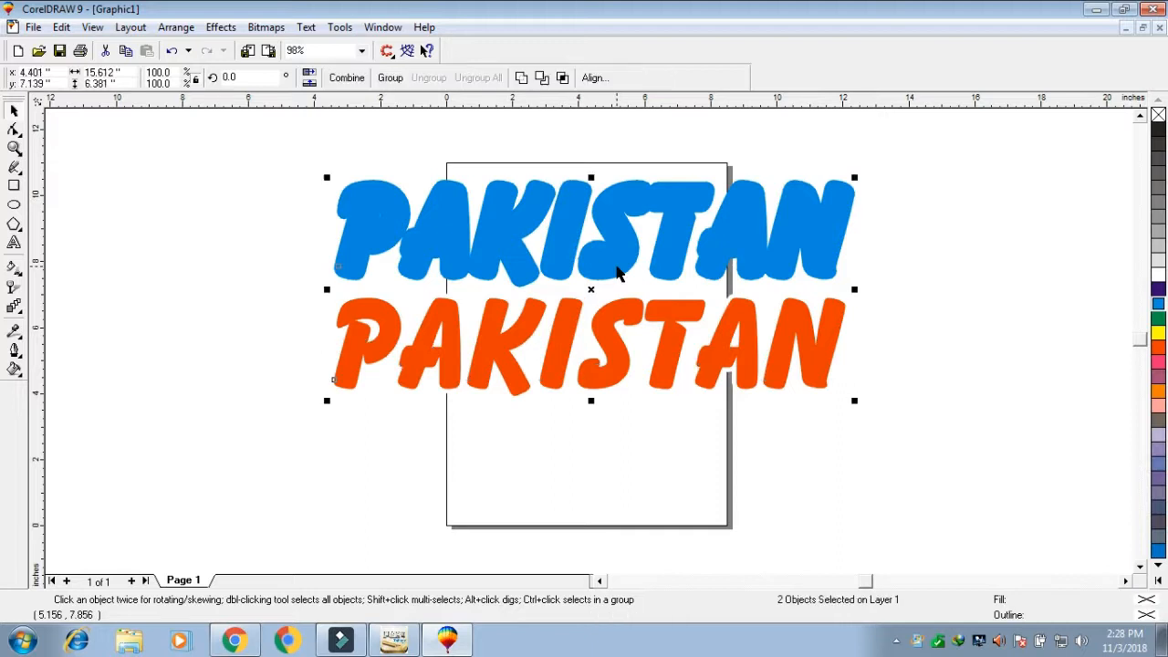
{"action": "key", "text": "e"}
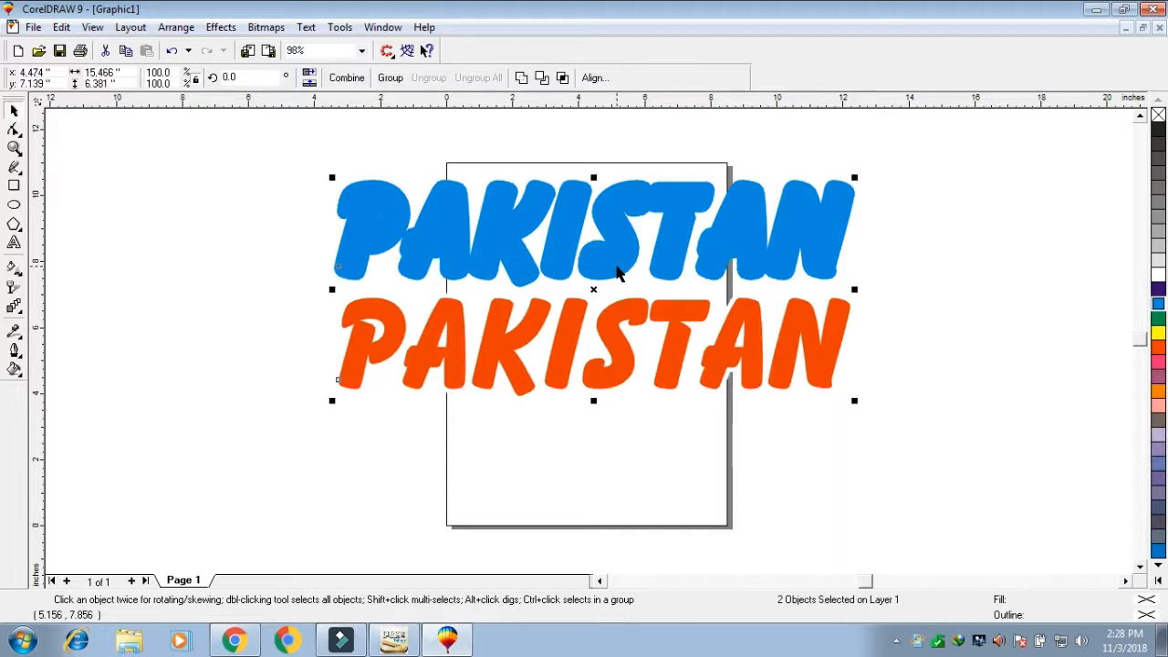
{"action": "key", "text": "c"}
{"action": "key", "text": "ctrl+l"}
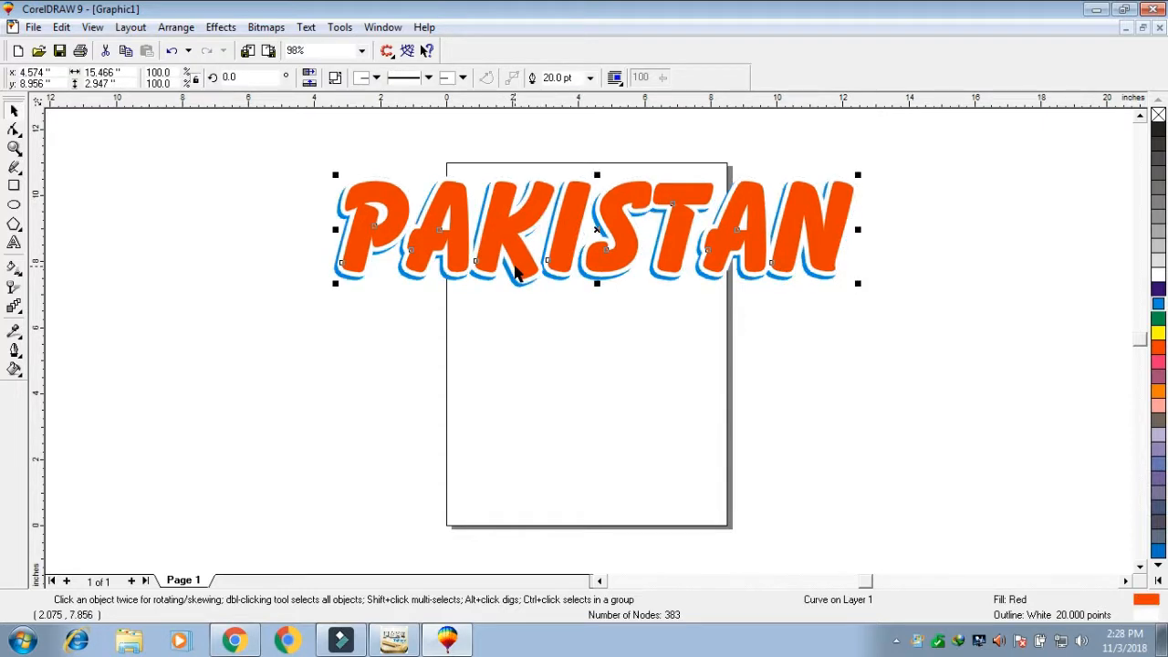
Nudge the red lettering a net 0.4 inch up and 0.1 inch right, away from the cyan copy.
{"action": "left_click", "coordinate": [454, 358]}
{"action": "key", "text": "F4"}
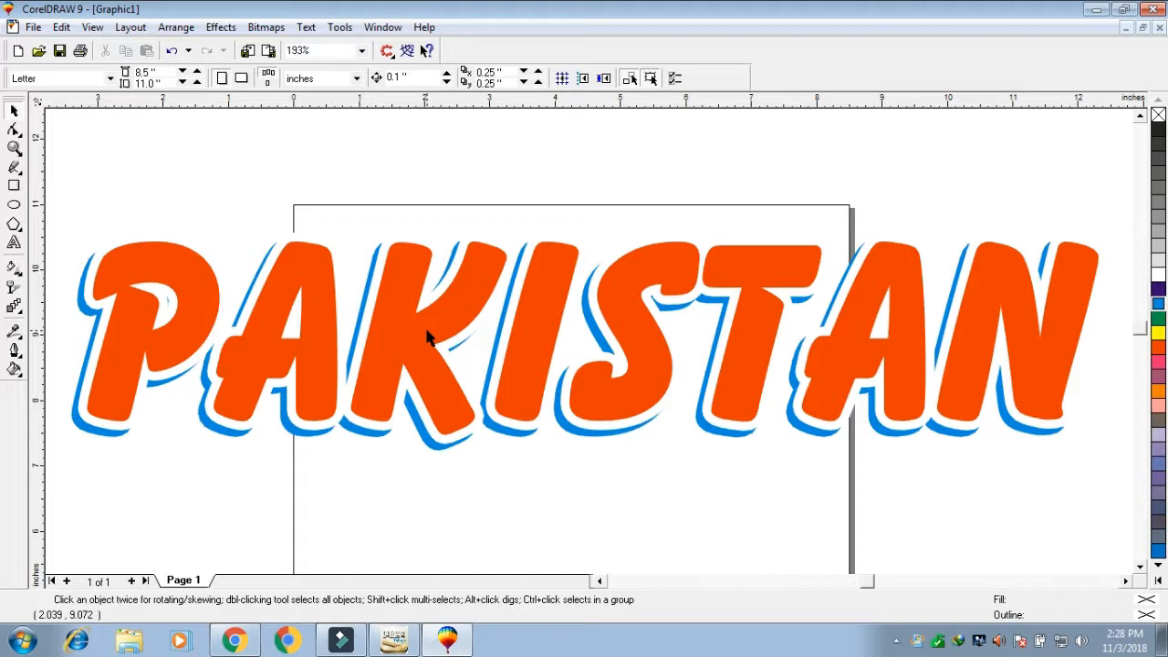
{"action": "left_click", "coordinate": [429, 337]}
{"action": "key", "text": "Up"}
{"action": "key", "text": "Up"}
{"action": "key", "text": "Up"}
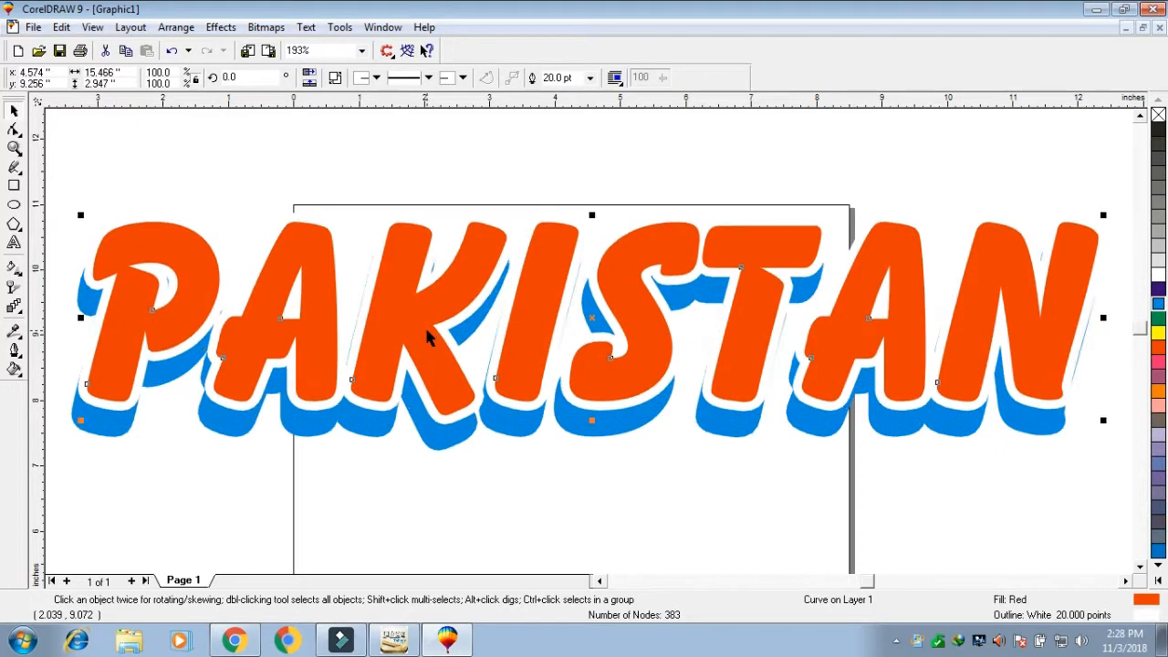
{"action": "key", "text": "Right"}
{"action": "key", "text": "Right"}
{"action": "key", "text": "Up"}
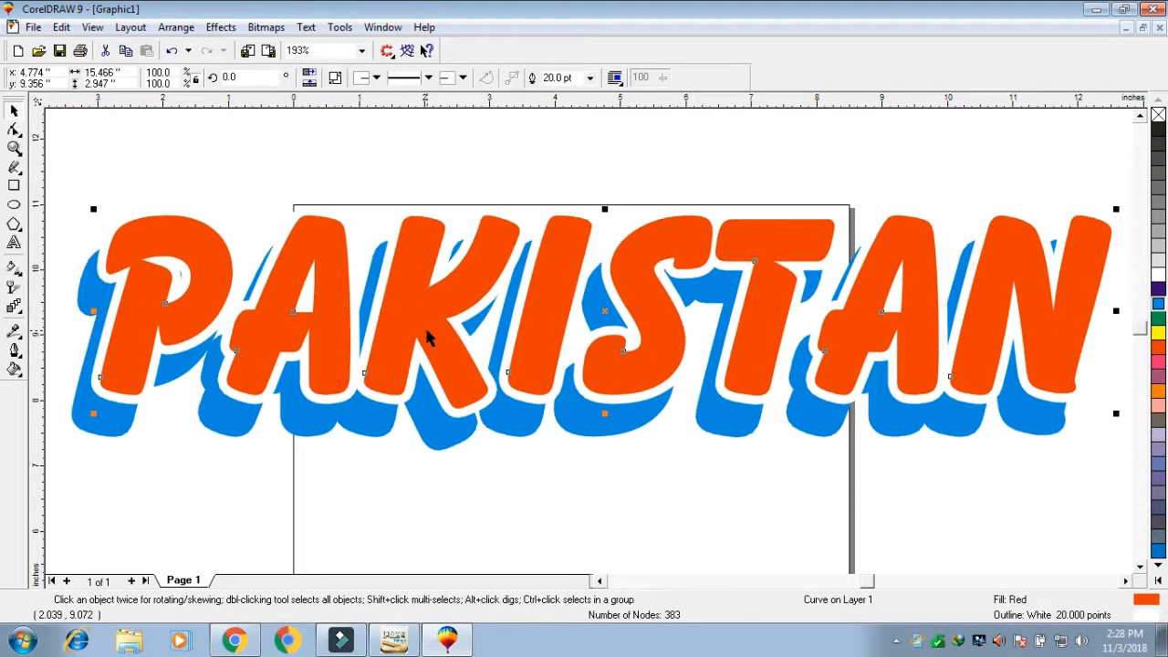
{"action": "key", "text": "Left"}
{"action": "left_click", "coordinate": [387, 177]}
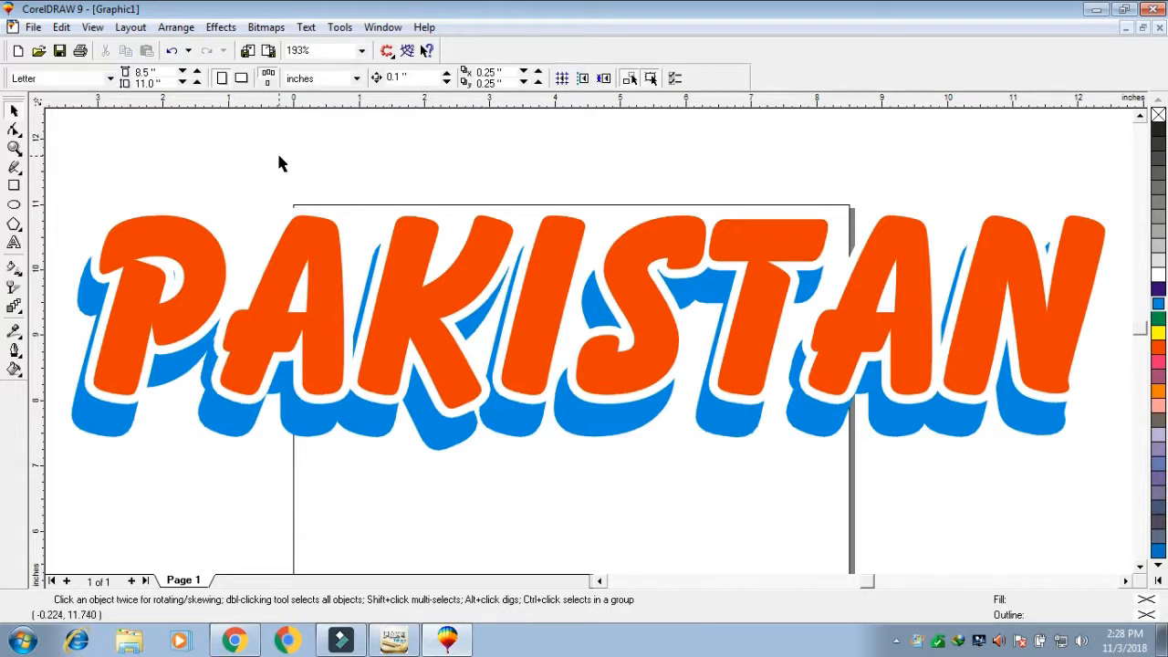
Blend the red lettering and the cyan copy behind it in 20 steps.
{"action": "left_click", "coordinate": [17, 308]}
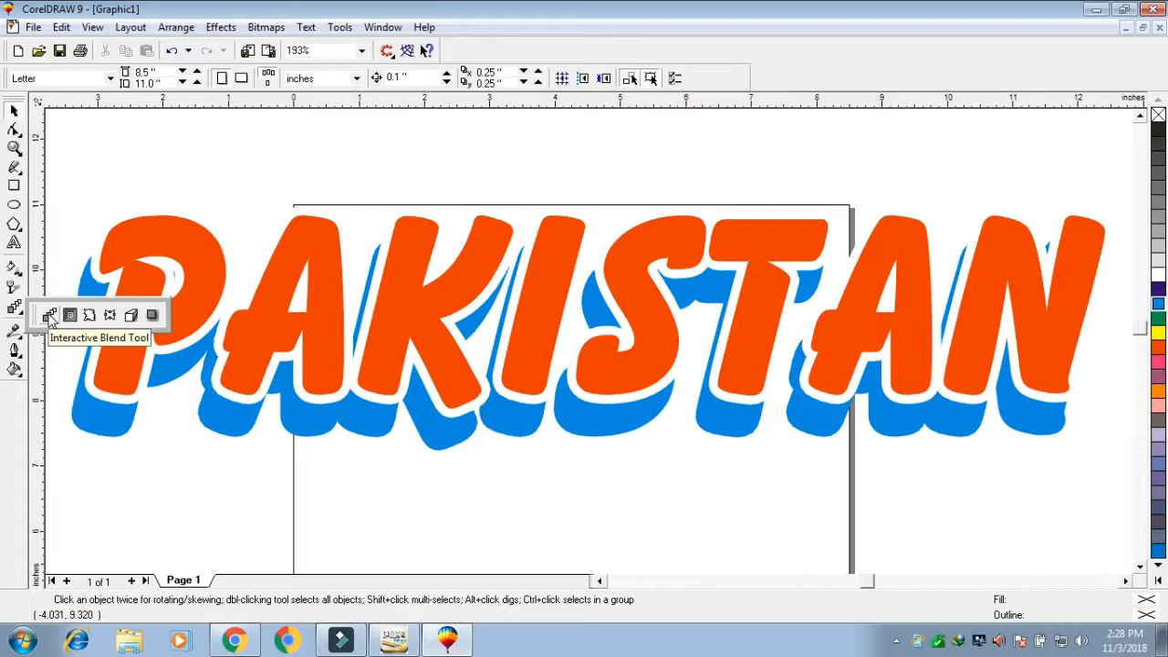
{"action": "left_click", "coordinate": [50, 316]}
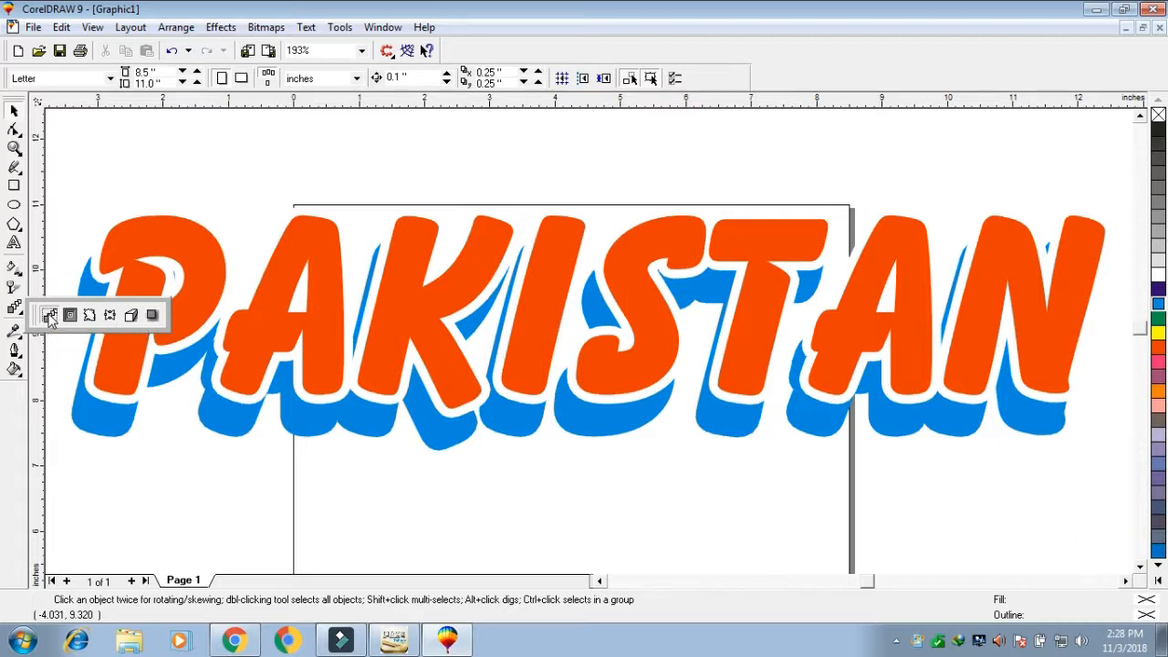
{"action": "left_click", "coordinate": [237, 395]}
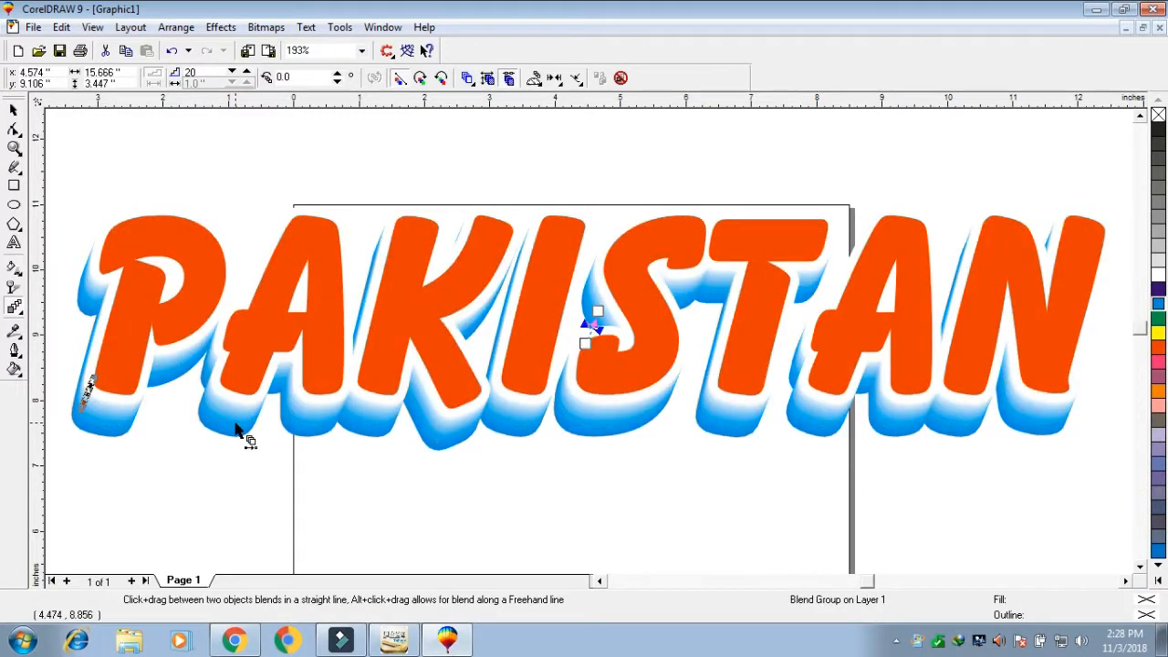
{"action": "key", "text": "space"}
{"action": "left_click", "coordinate": [255, 471]}
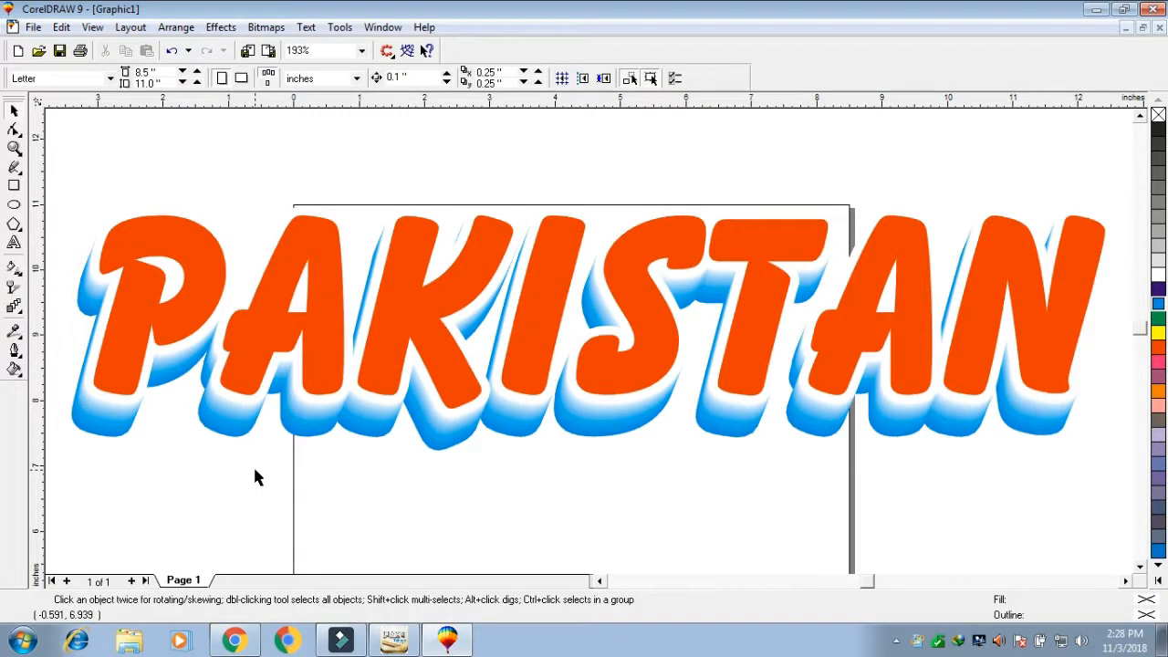
Shift the front red lettering of the blend slightly to the right relative to its cyan backing.
{"action": "key", "text": "F3"}
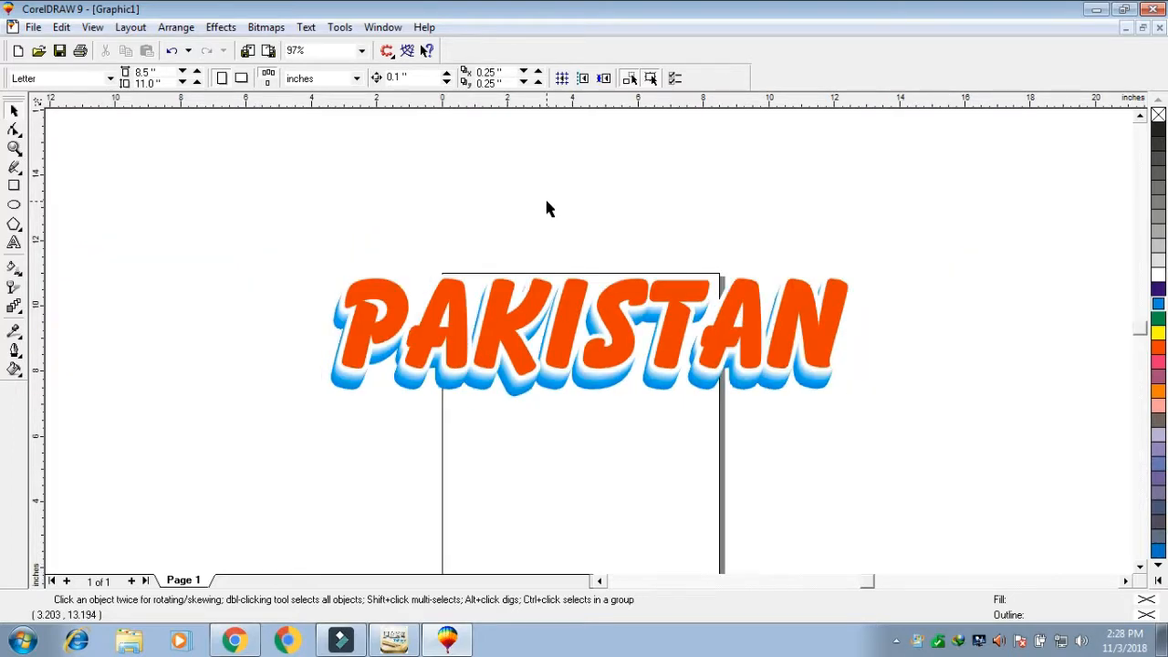
{"action": "key", "text": "F2"}
{"action": "left_click_drag", "start_coordinate": [881, 219], "coordinate": [333, 449]}
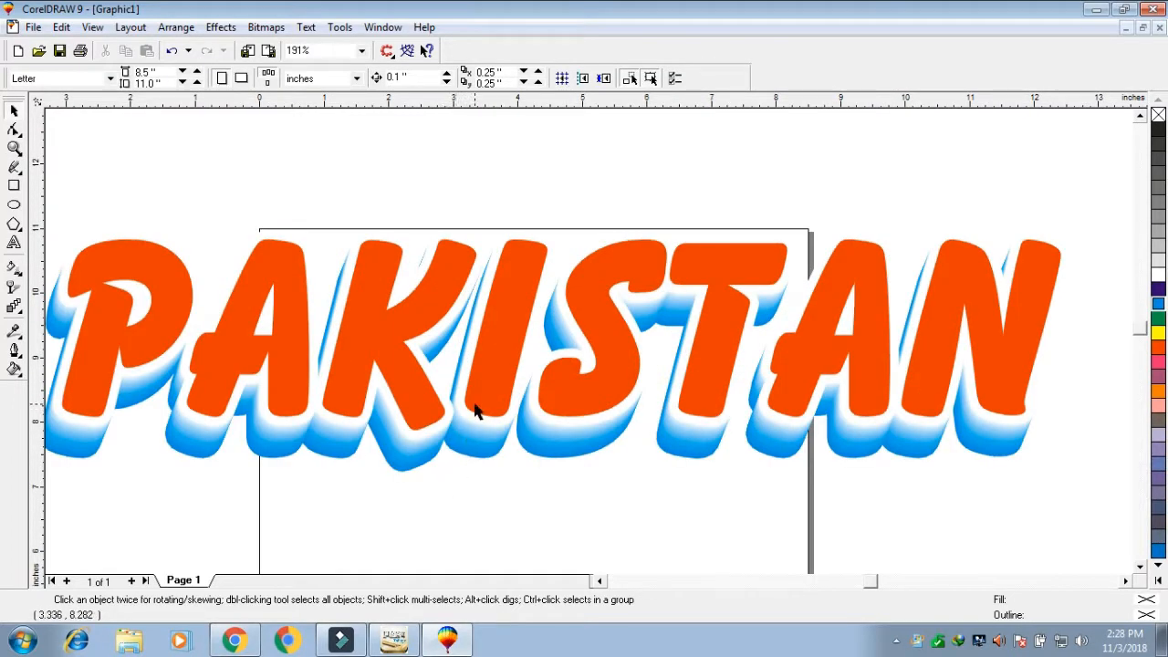
{"action": "left_click", "coordinate": [474, 409]}
{"action": "left_click_drag", "start_coordinate": [475, 410], "coordinate": [479, 404]}
{"action": "left_click", "coordinate": [669, 197]}
{"action": "left_click_drag", "start_coordinate": [620, 329], "coordinate": [622, 336]}
{"action": "left_click", "coordinate": [707, 163]}
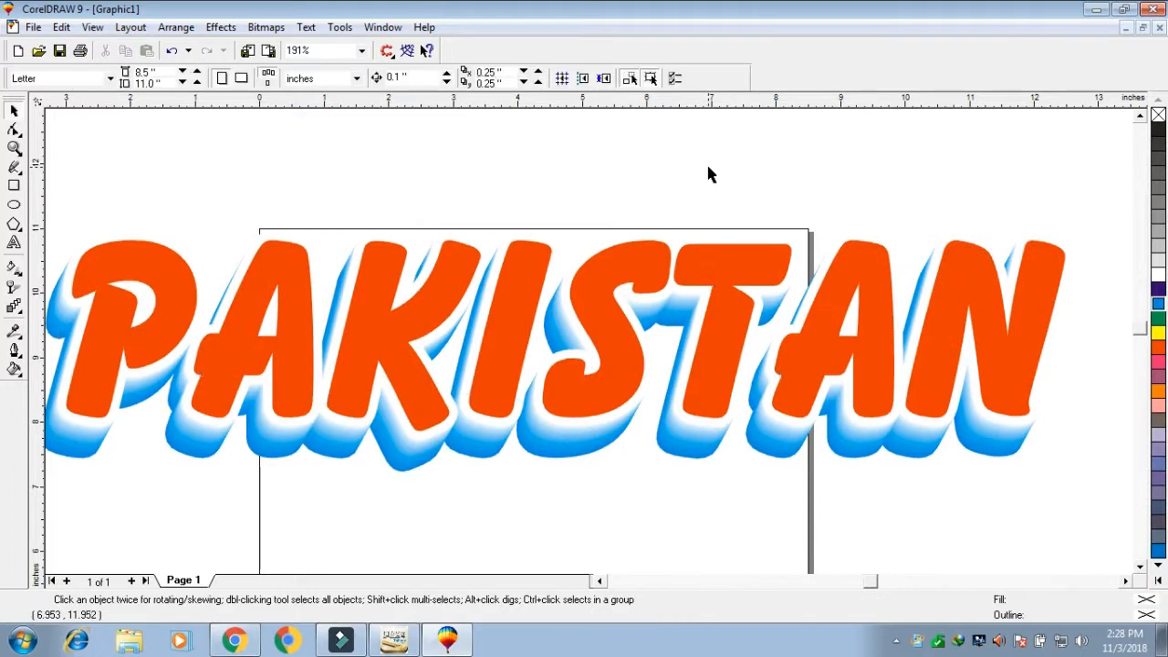
{"action": "key", "text": "F3"}
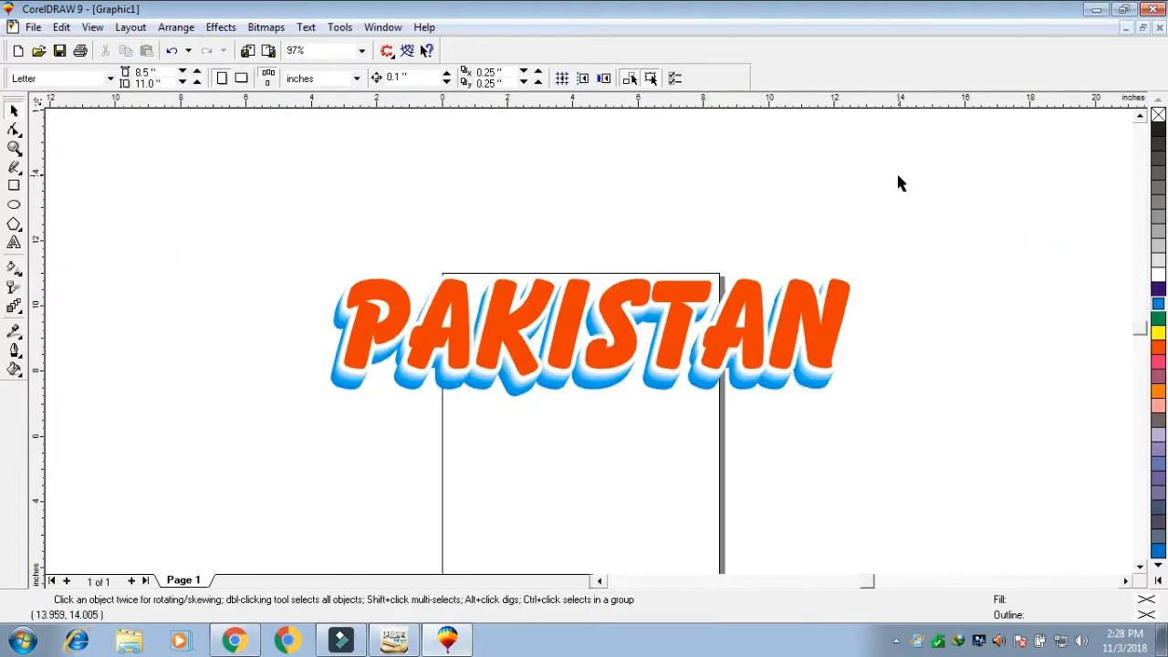
Group all parts of the blended lettering and move the group slightly down and to the left.
{"action": "left_click_drag", "start_coordinate": [872, 217], "coordinate": [279, 461]}
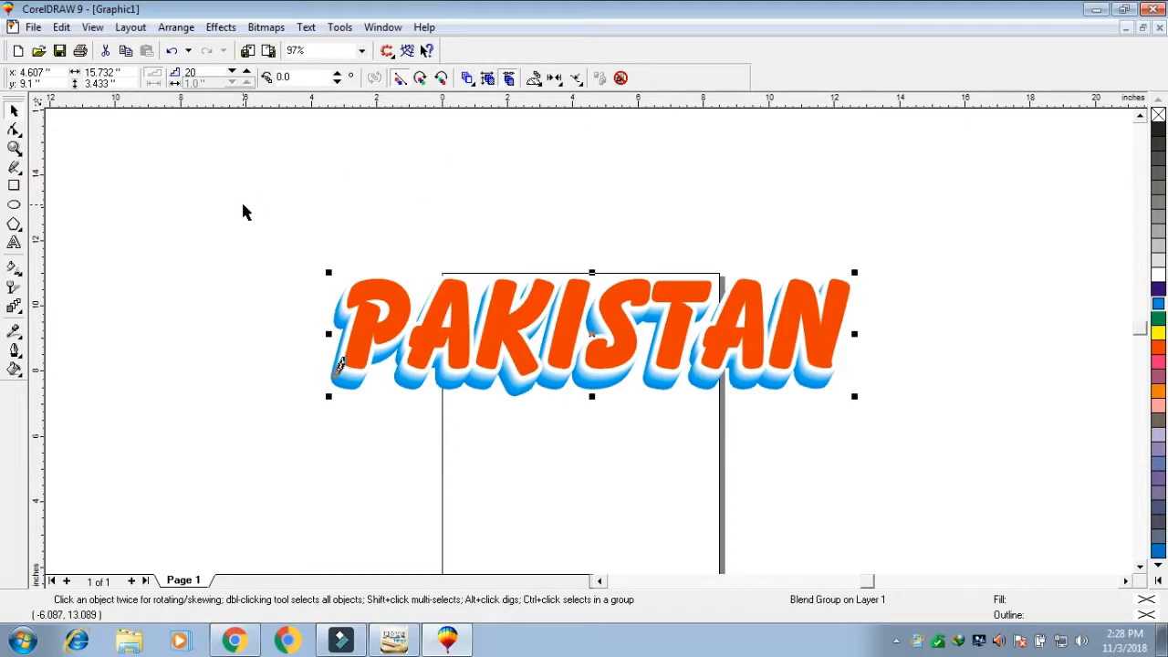
{"action": "left_click_drag", "start_coordinate": [268, 229], "coordinate": [964, 426]}
{"action": "key", "text": "ctrl+g"}
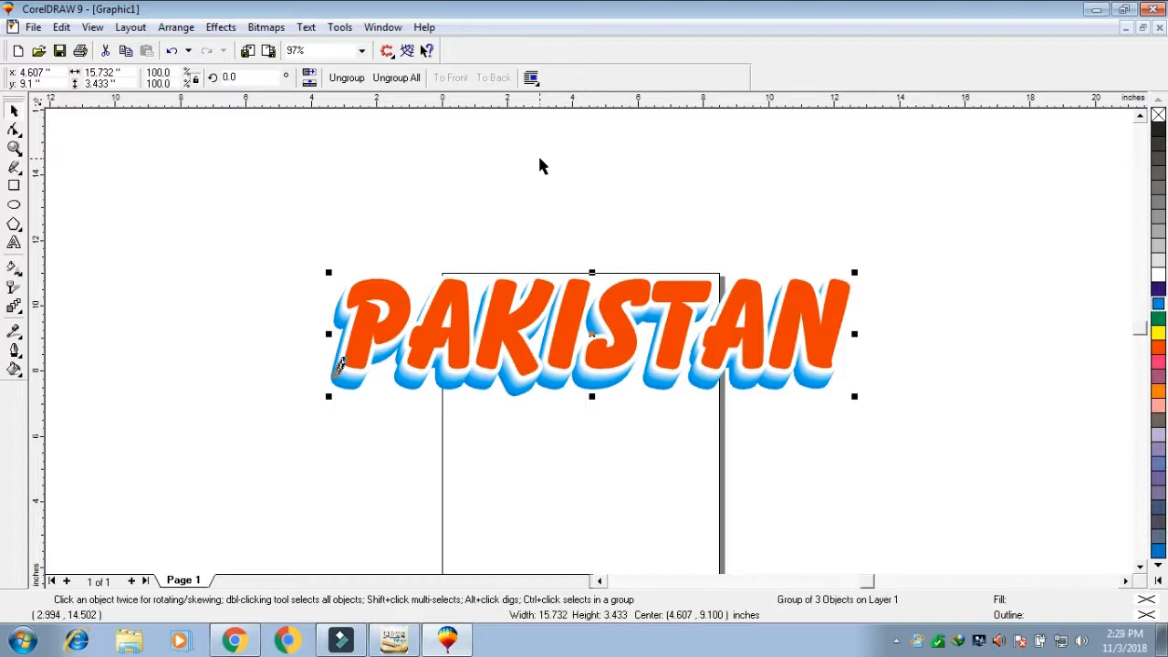
{"action": "key", "text": "shift+F2"}
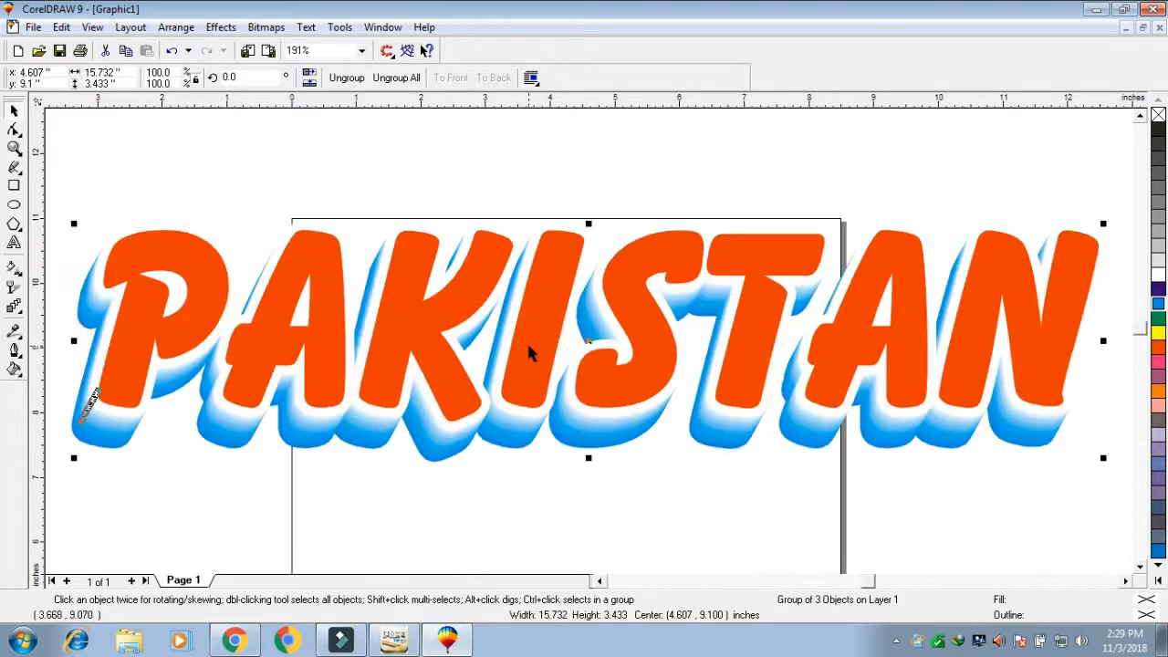
{"action": "left_click_drag", "start_coordinate": [534, 339], "coordinate": [526, 357]}
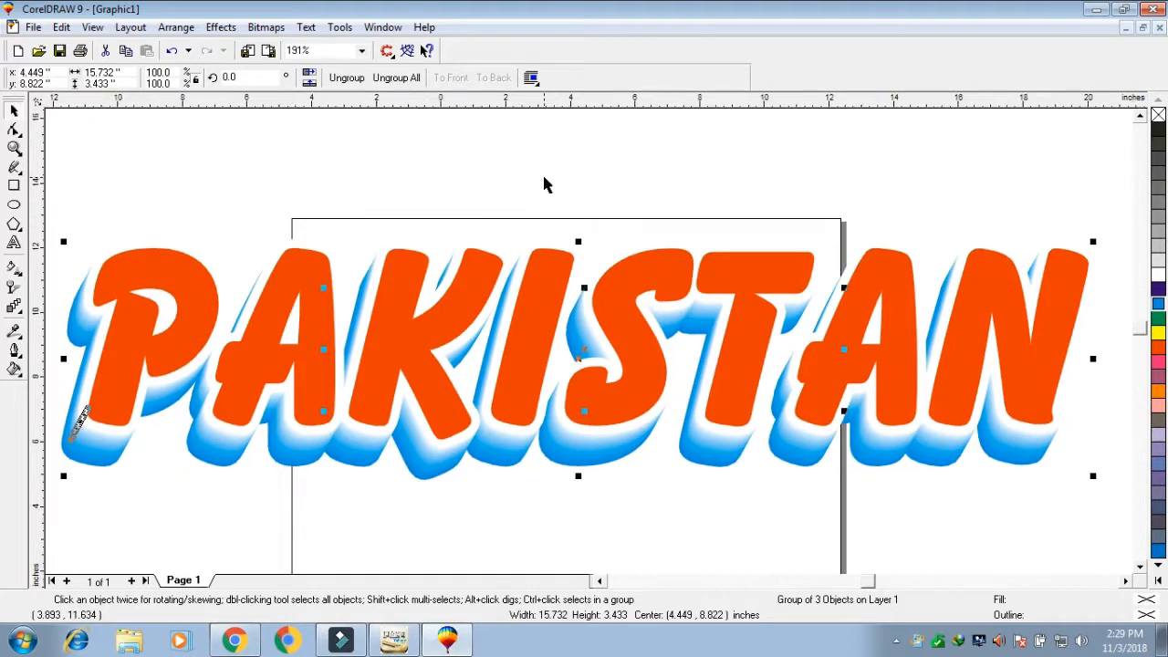
Draw a rectangle about 24.3 by 7.4 inches around the lettering and fill it with yellow.
{"action": "key", "text": "F3"}
{"action": "left_click", "coordinate": [15, 185]}
{"action": "left_click_drag", "start_coordinate": [217, 268], "coordinate": [1006, 508]}
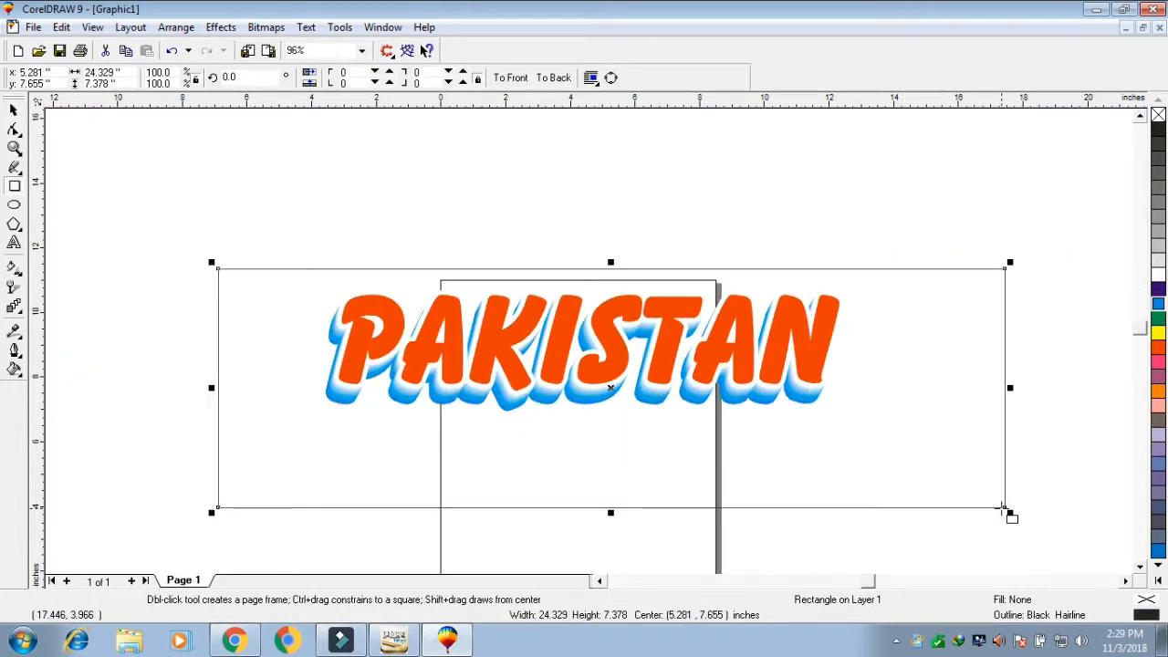
{"action": "left_click", "coordinate": [1158, 332]}
{"action": "key", "text": "space"}
Center the lettering group horizontally and vertically on the yellow rectangle.
{"action": "left_click", "coordinate": [798, 358]}
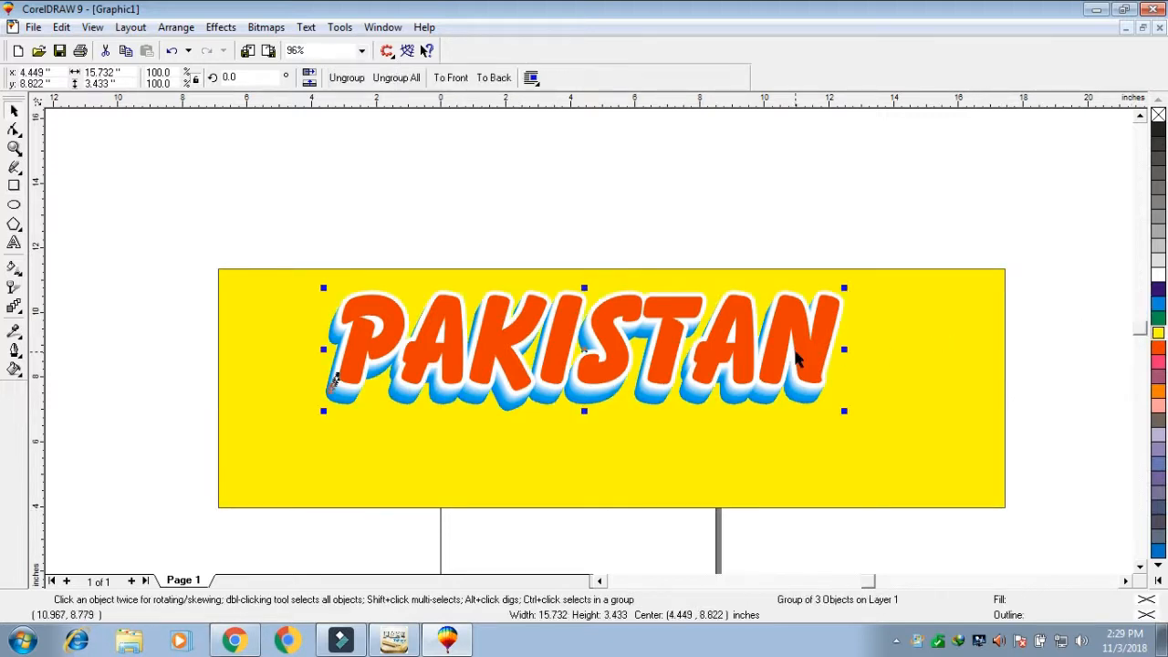
{"action": "left_click", "coordinate": [883, 412], "text": "shift"}
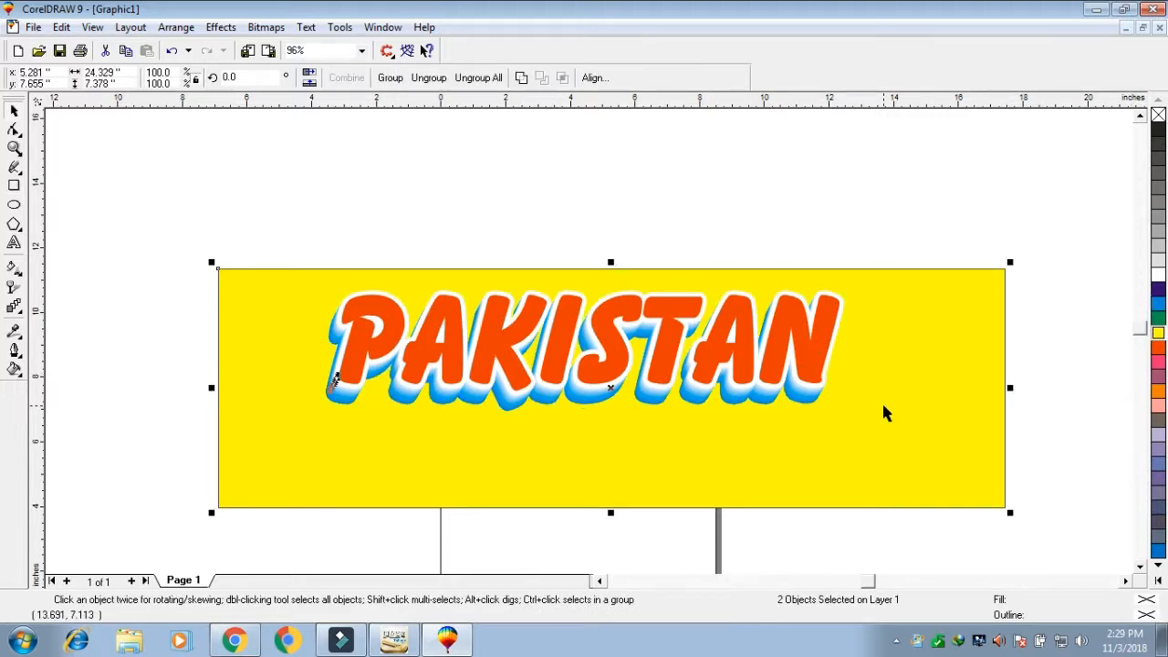
{"action": "key", "text": "c"}
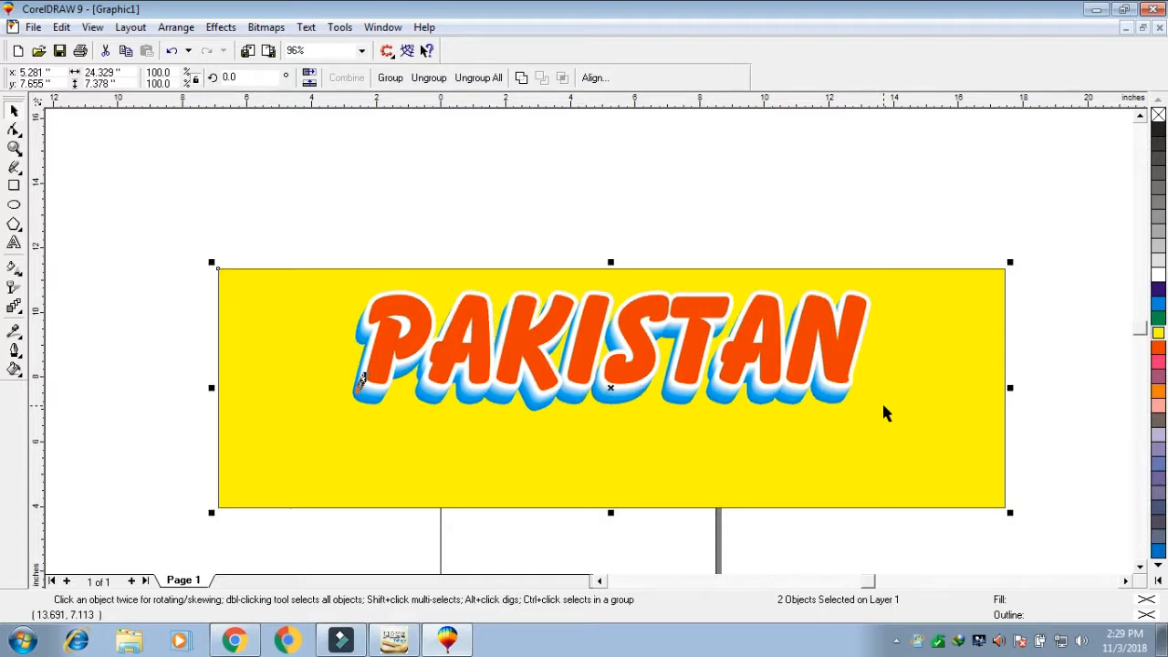
{"action": "key", "text": "e"}
{"action": "left_click", "coordinate": [790, 193]}
{"action": "left_click", "coordinate": [818, 280]}
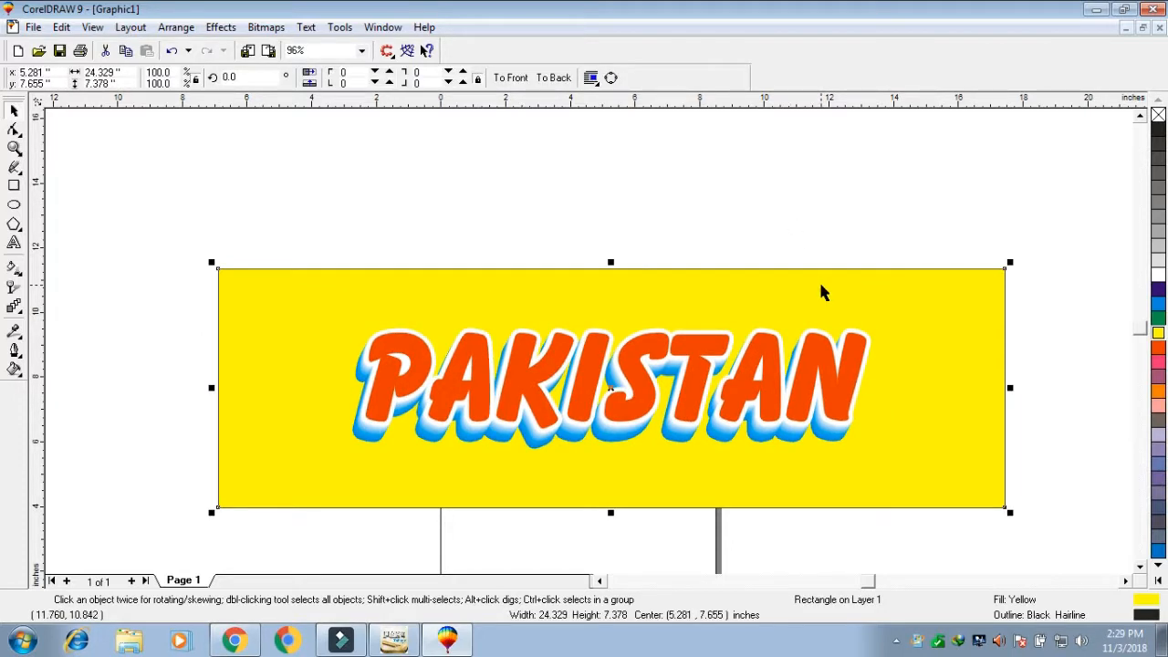
{"action": "left_click", "coordinate": [904, 185]}
Enlarge the lettering group proportionally from its center to about 21.7 by 4.7 inches.
{"action": "key", "text": "F4"}
{"action": "left_click", "coordinate": [776, 399]}
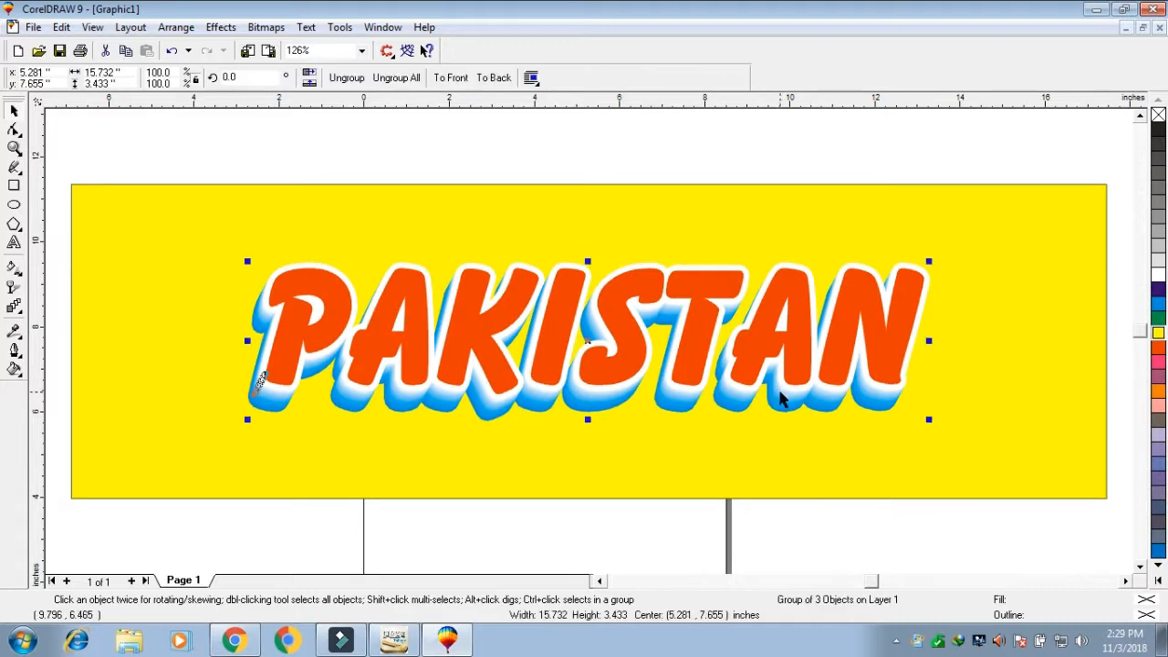
{"action": "left_click_drag", "start_coordinate": [928, 263], "coordinate": [914, 209]}
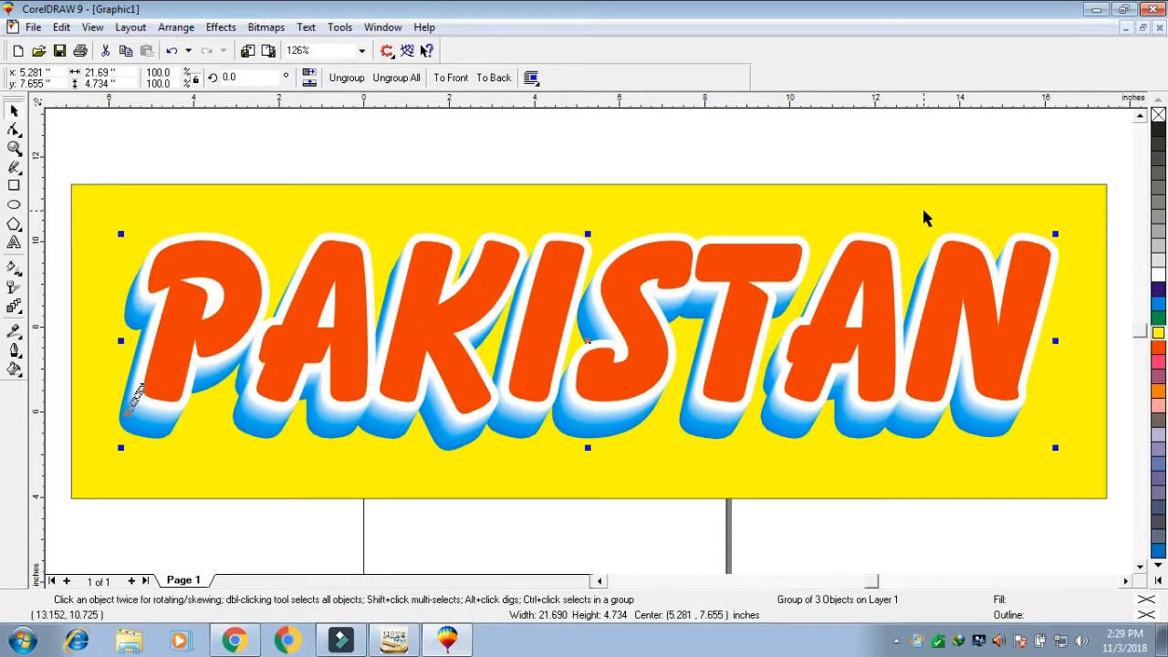
{"action": "left_click", "coordinate": [922, 206], "text": "shift"}
{"action": "left_click", "coordinate": [898, 162]}
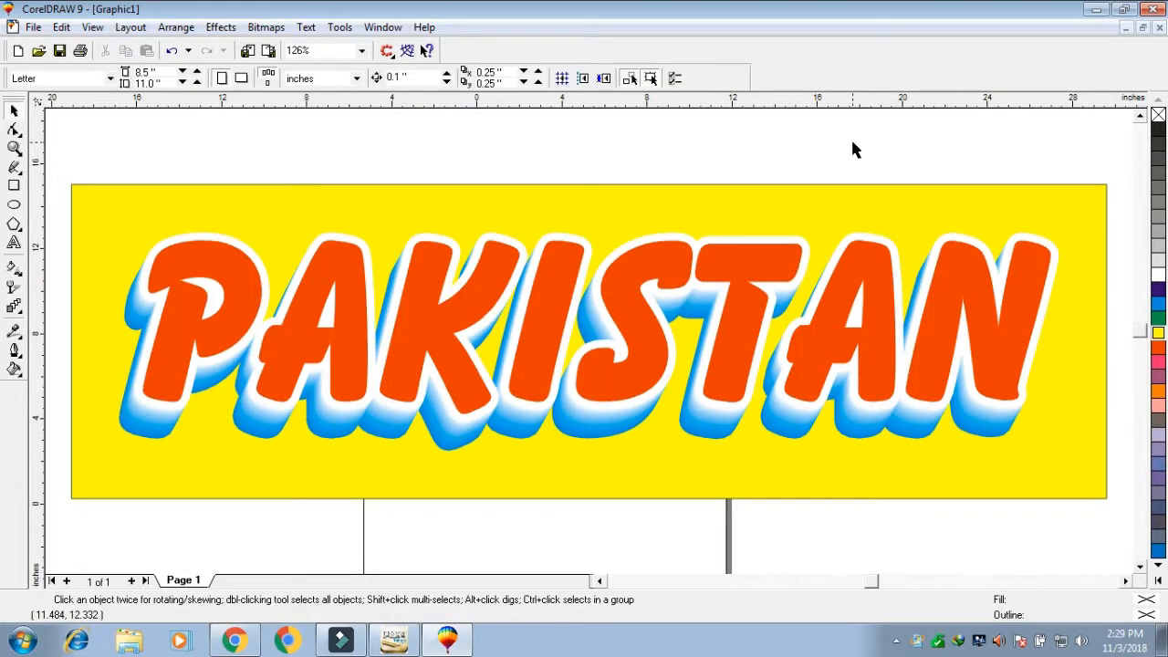
Move the yellow rectangle and its lettering together to just above the page.
{"action": "key", "text": "F3"}
{"action": "key", "text": "F3"}
{"action": "left_click_drag", "start_coordinate": [412, 425], "coordinate": [410, 425]}
{"action": "left_click_drag", "start_coordinate": [541, 327], "coordinate": [530, 242]}
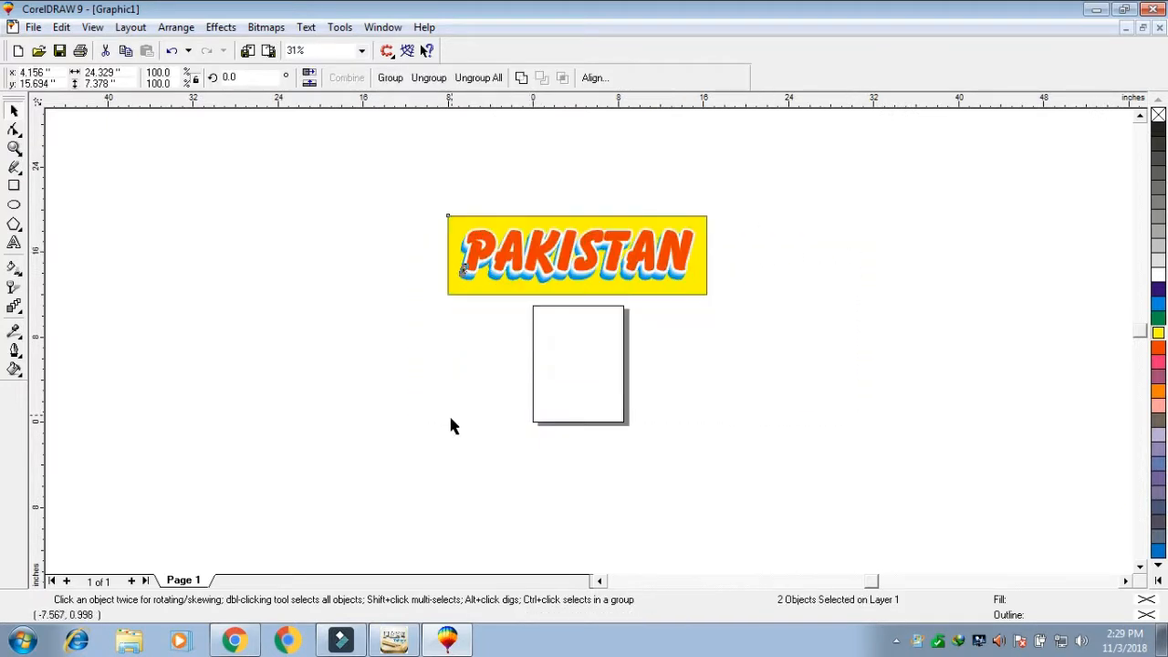
{"action": "left_click", "coordinate": [450, 418]}
Switch to InPage and enter the Urdu word پاکستان in the blank document.
{"action": "left_click", "coordinate": [399, 639]}
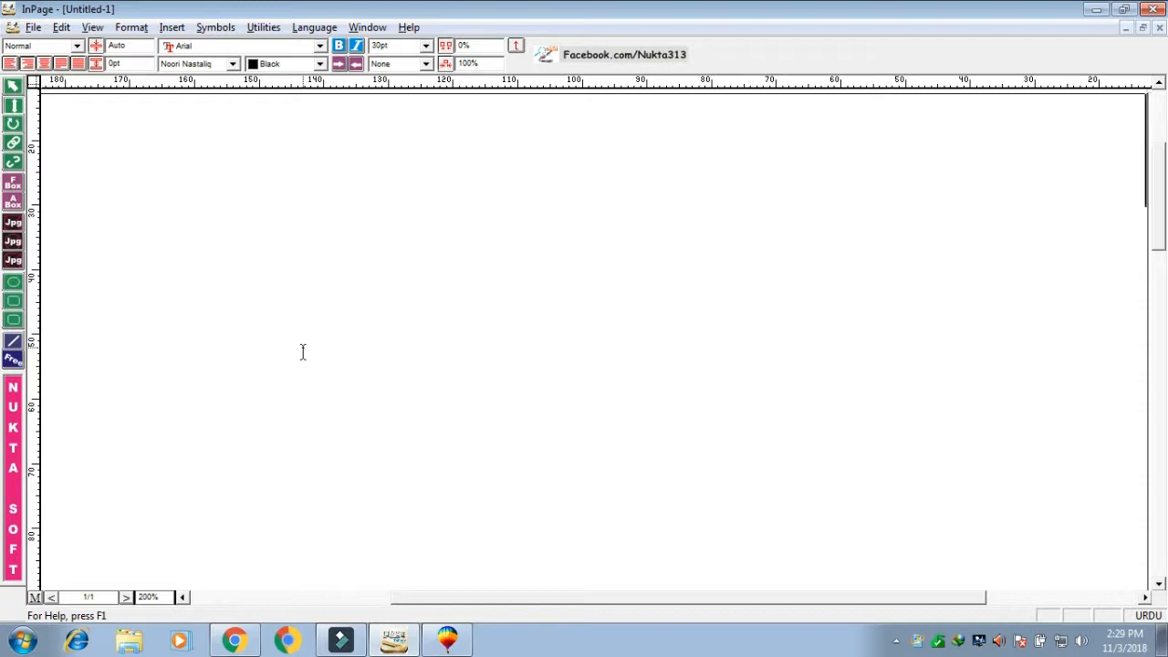
{"action": "type", "text": "پا"}
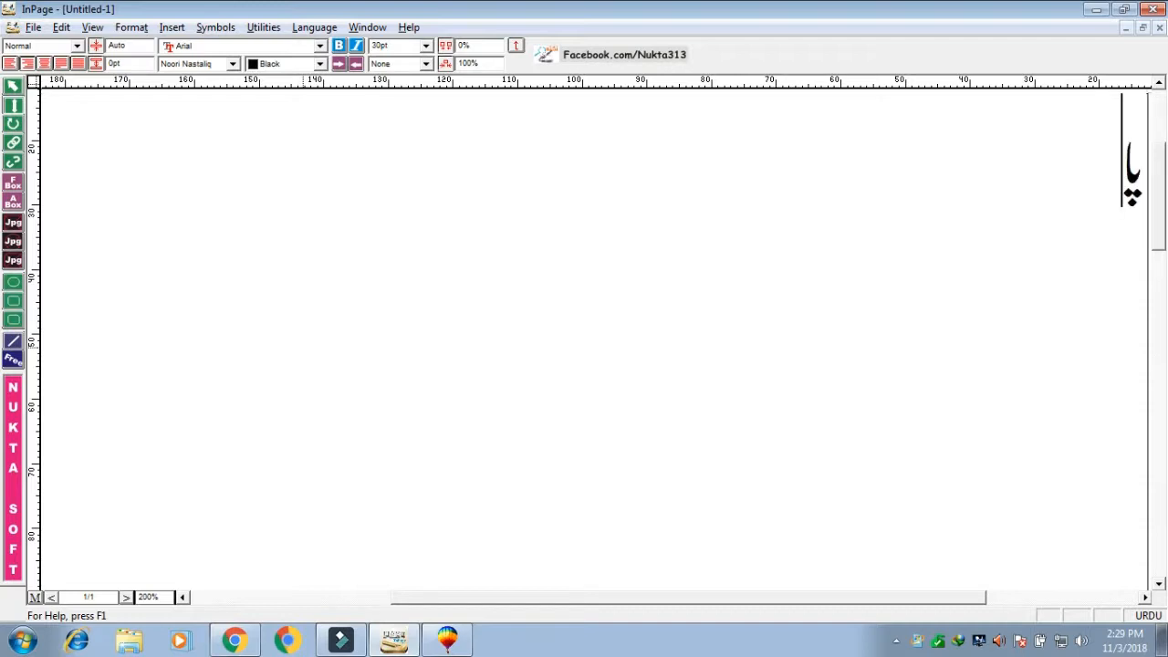
{"action": "type", "text": "کستان"}
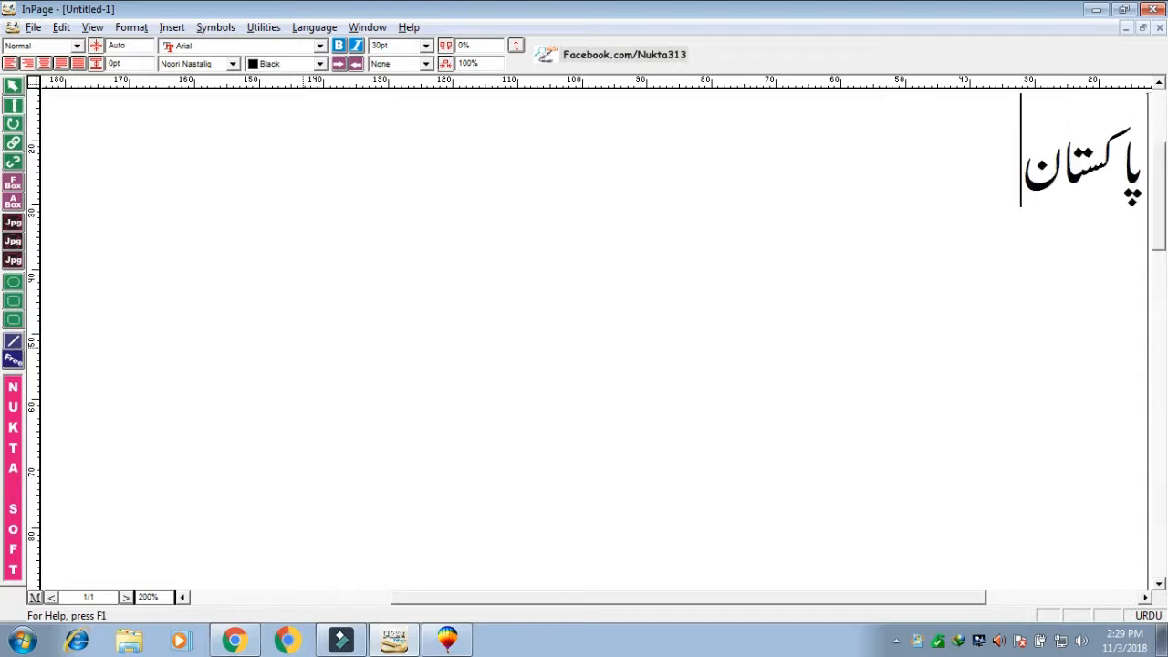
Copy the text frame containing the Urdu word as an object.
{"action": "key", "text": "ctrl+a"}
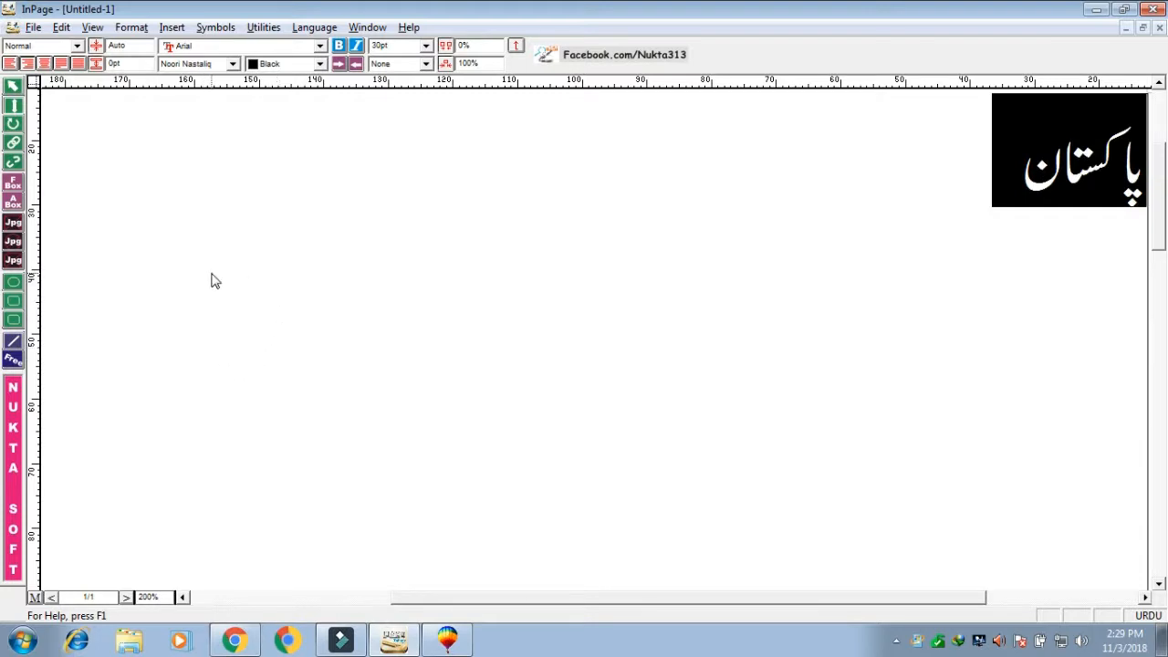
{"action": "left_click", "coordinate": [15, 88]}
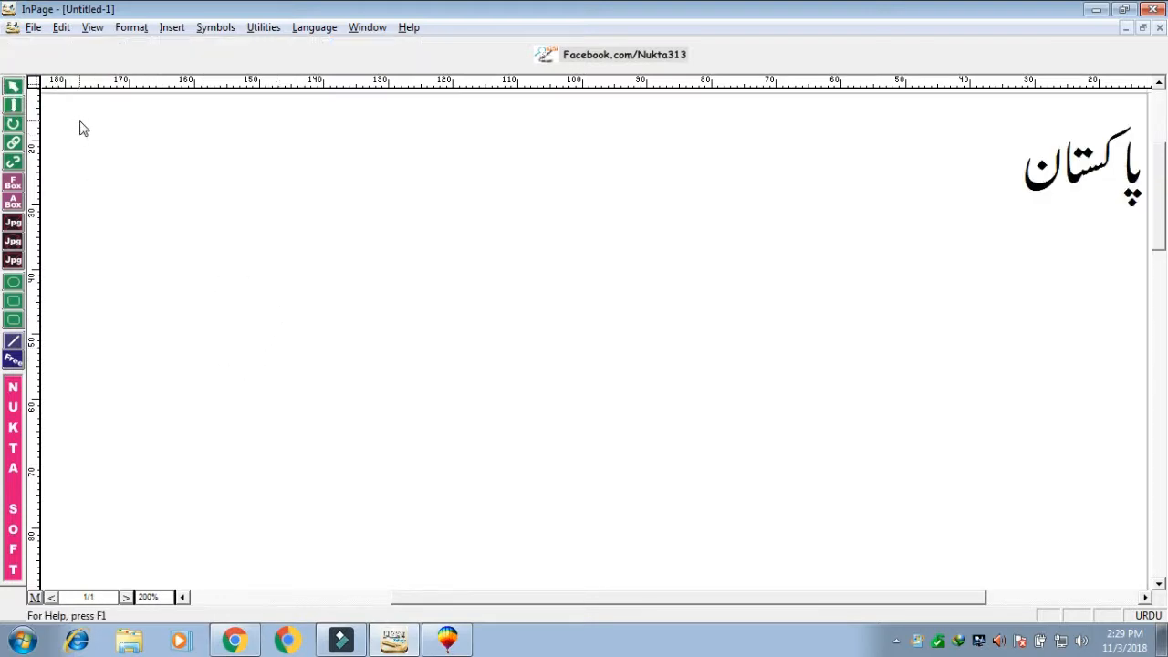
{"action": "right_click", "coordinate": [80, 122]}
{"action": "left_click", "coordinate": [102, 149]}
{"action": "right_click", "coordinate": [102, 147]}
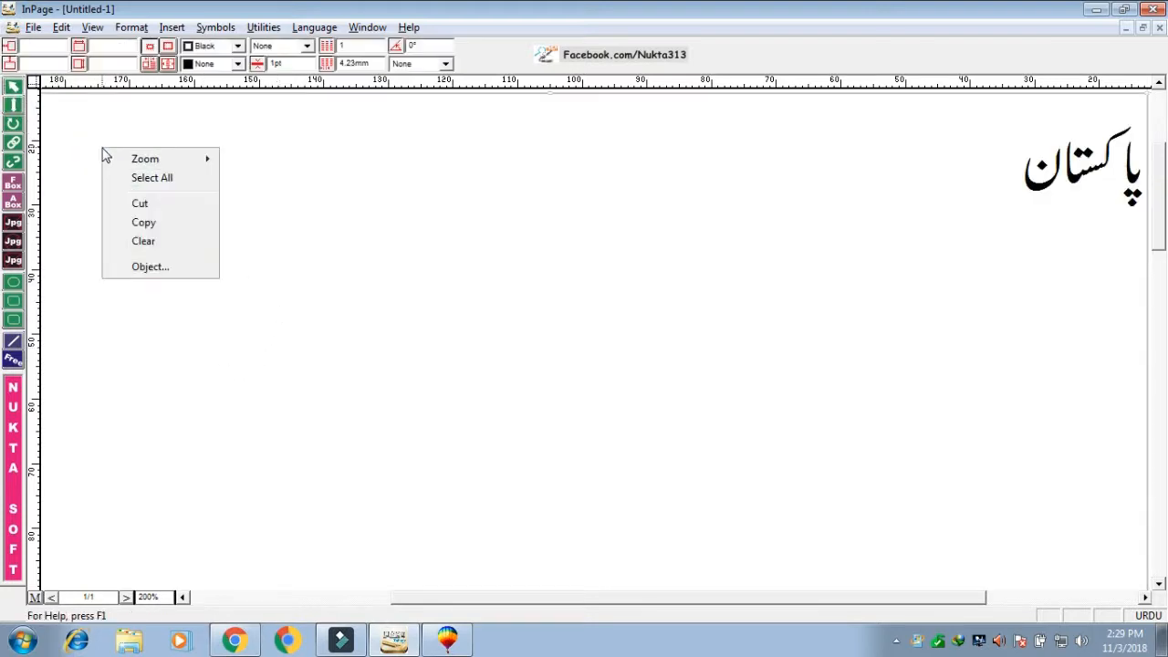
{"action": "left_click", "coordinate": [146, 223]}
Switch back to CorelDRAW, paste the Urdu lettering and place it below the yellow banner.
{"action": "left_click", "coordinate": [446, 642]}
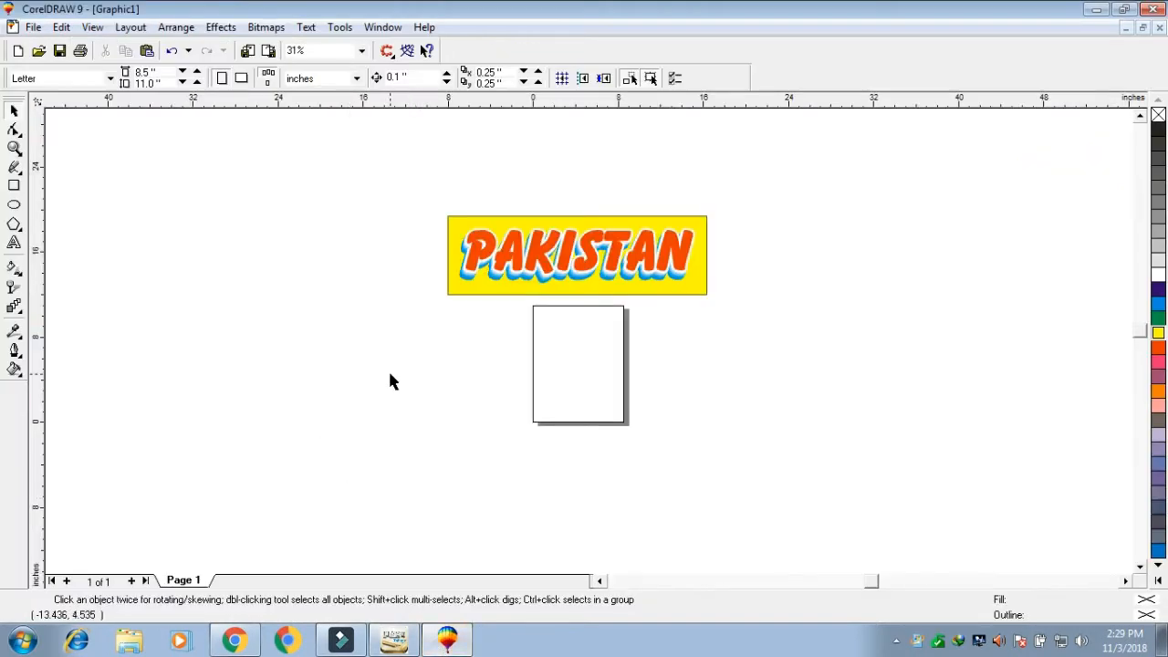
{"action": "key", "text": "ctrl+v"}
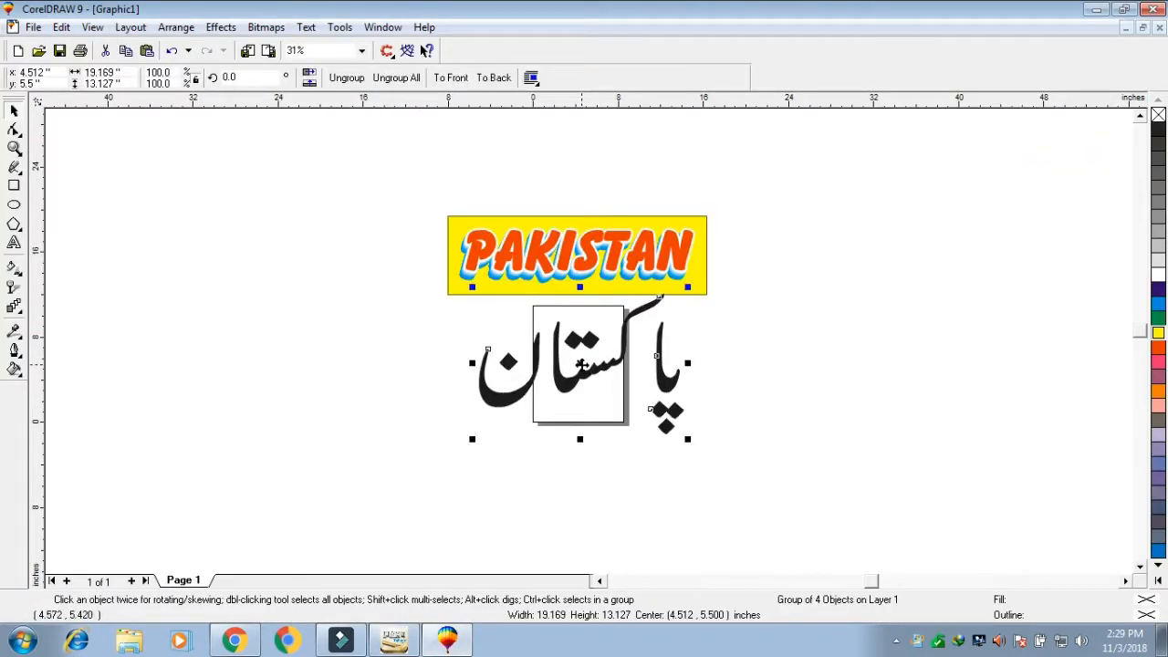
{"action": "key", "text": "F2"}
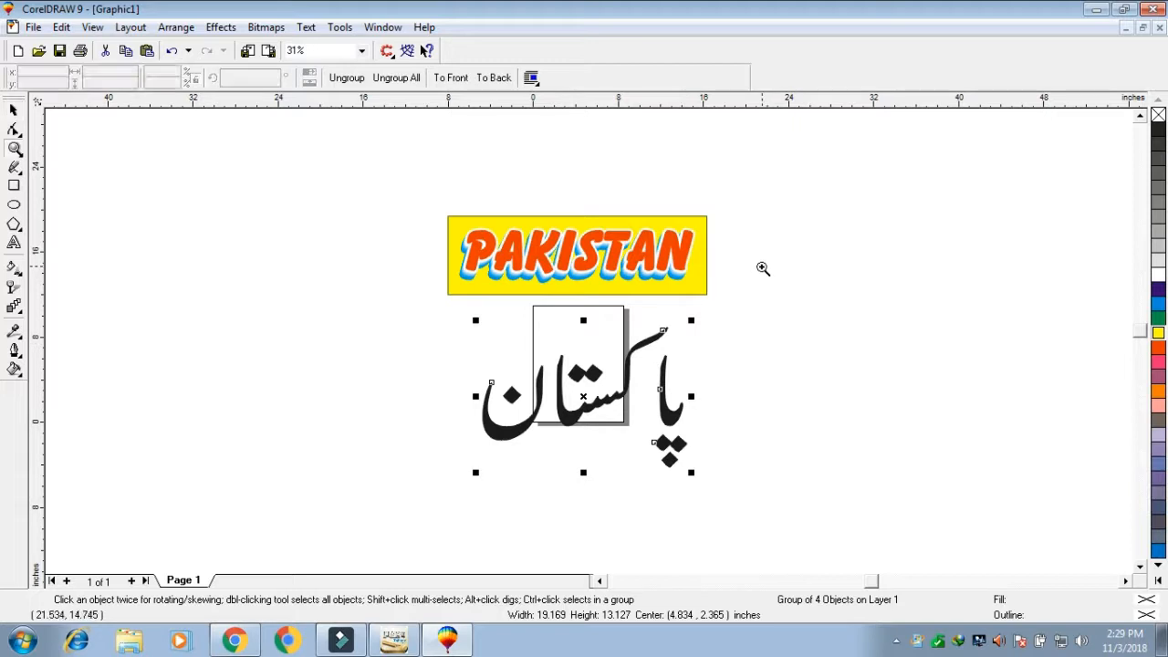
{"action": "left_click_drag", "start_coordinate": [759, 269], "coordinate": [493, 454]}
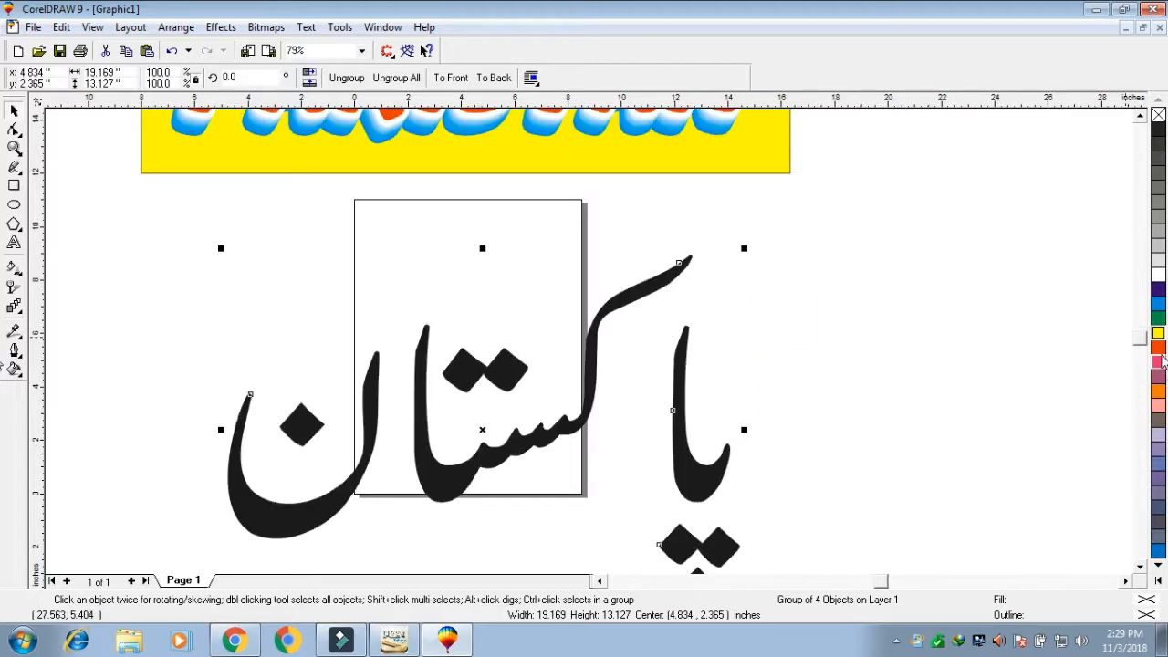
Fill the Urdu lettering orange-red and give it a 15-point outline with rounded corners, behind the fill and scaling with the image.
{"action": "left_click", "coordinate": [1159, 359]}
{"action": "key", "text": "F12"}
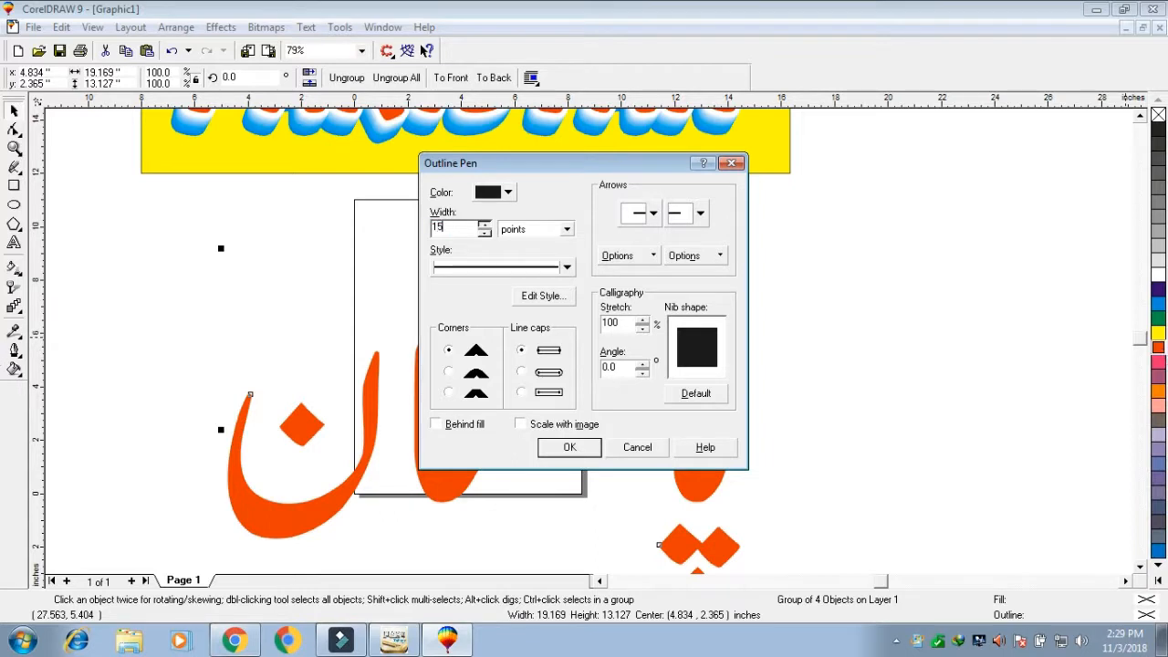
{"action": "key", "text": "alt+b"}
{"action": "key", "text": "alt+m"}
{"action": "key", "text": "Tab"}
{"action": "key", "text": "Down"}
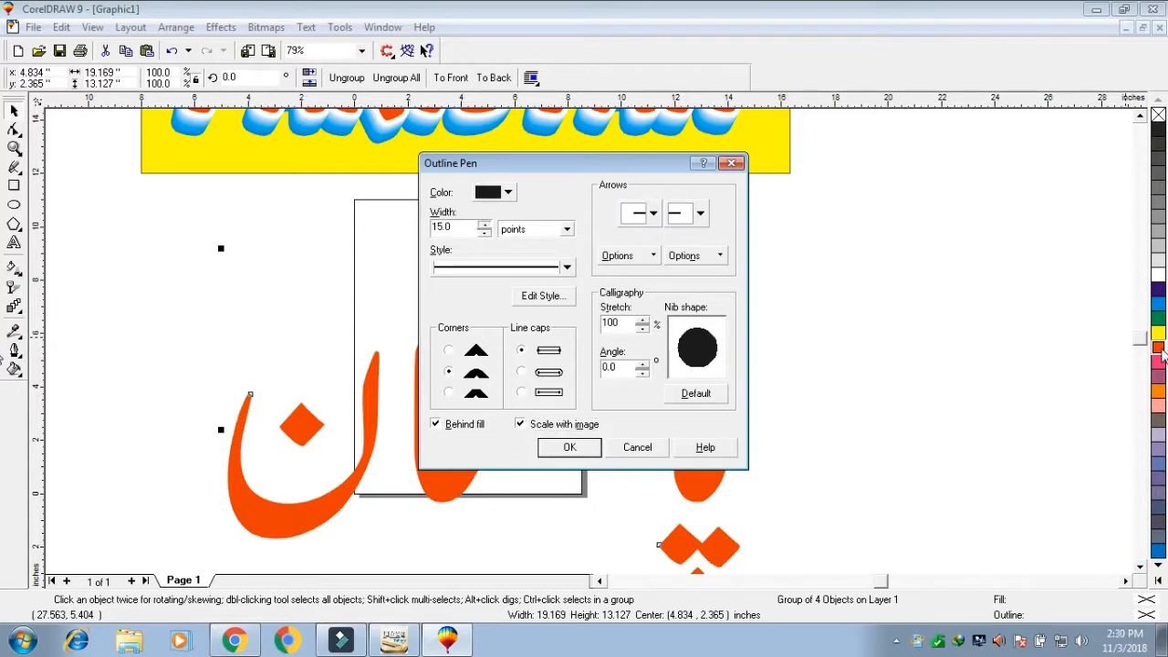
{"action": "key", "text": "Return"}
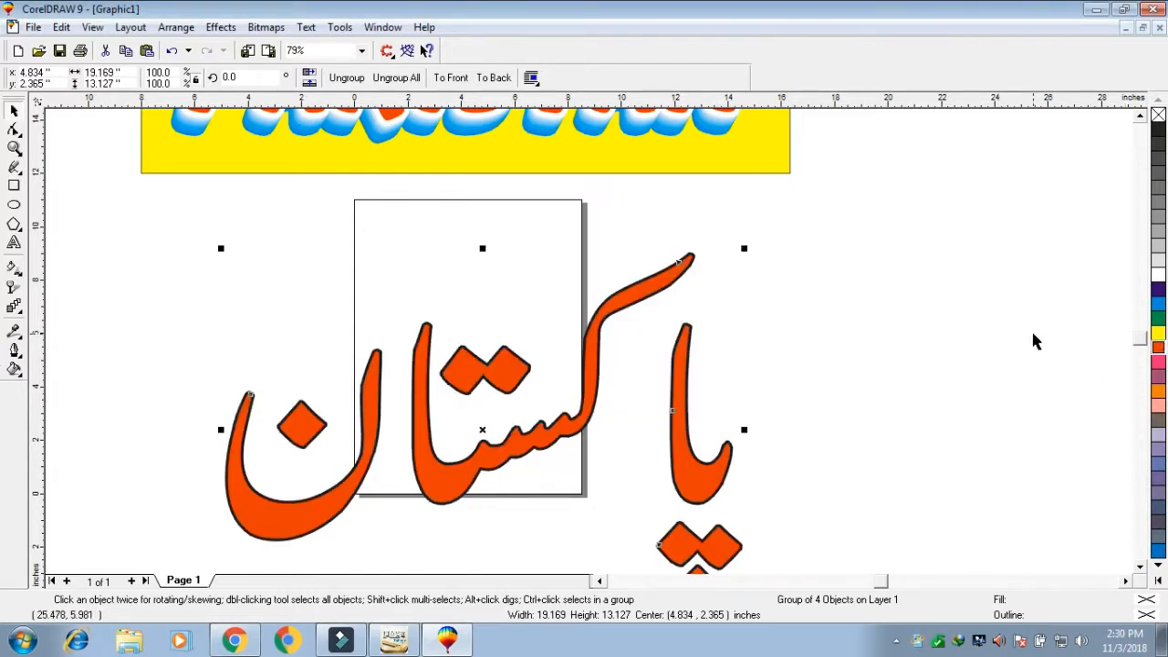
Set the Urdu lettering's outline width to 25 points.
{"action": "key", "text": "F12"}
{"action": "key", "text": "Tab"}
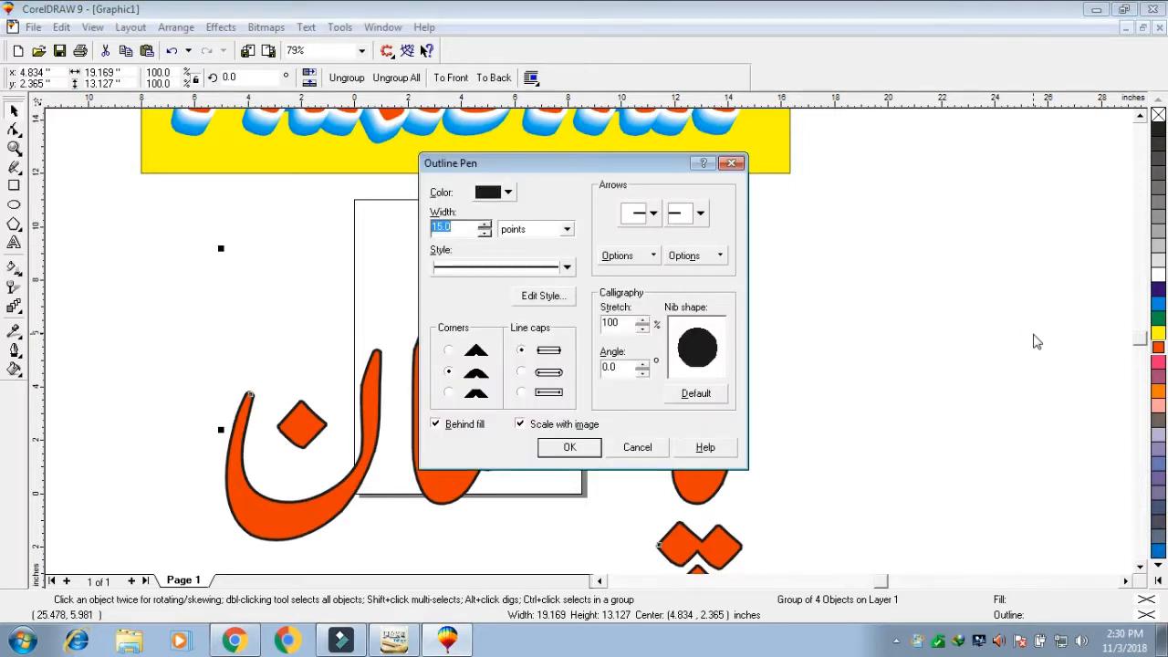
{"action": "key", "text": "Return"}
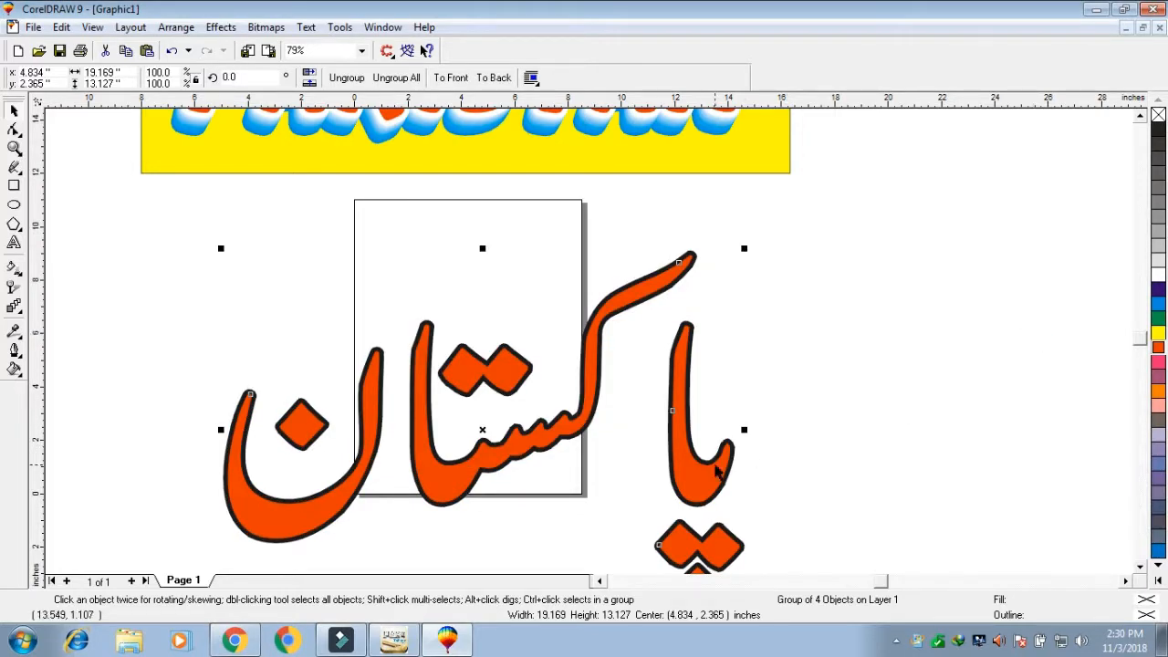
Move the Urdu lettering up slightly, widen its outline to 35 points and make the outline white.
{"action": "left_click_drag", "start_coordinate": [719, 487], "coordinate": [715, 462]}
{"action": "key", "text": "F12"}
{"action": "key", "text": "Tab"}
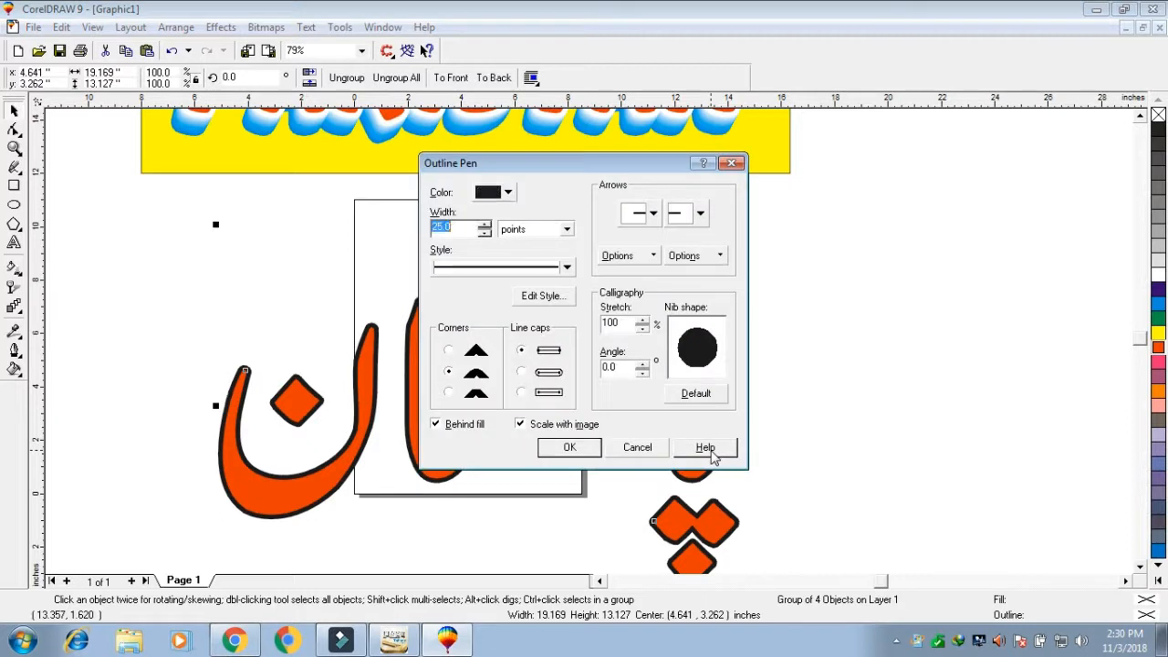
{"action": "type", "text": "35"}
{"action": "key", "text": "Return"}
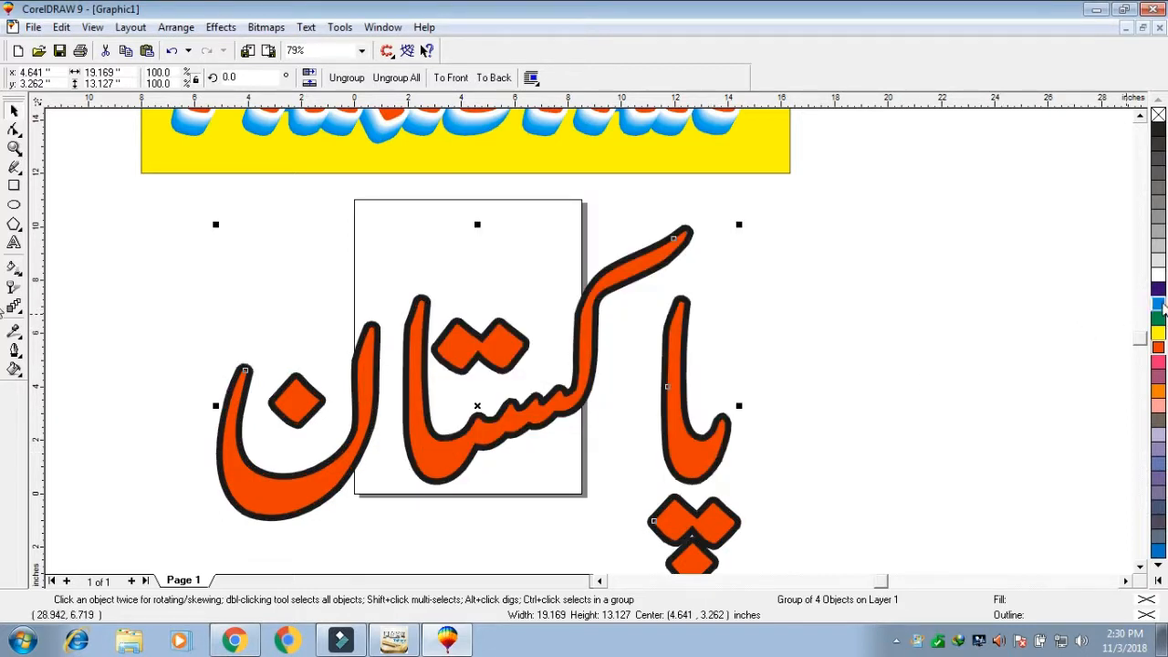
{"action": "right_click", "coordinate": [1160, 275]}
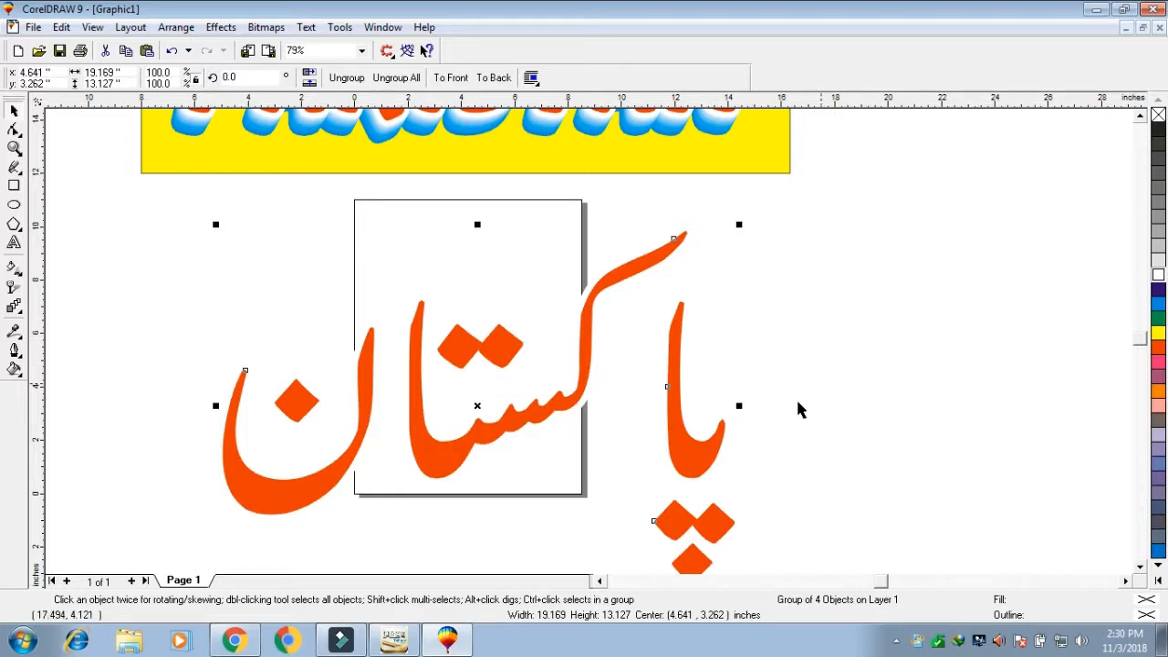
Scale the Urdu lettering down proportionally to about 14.2 by 9.7 inches.
{"action": "left_click_drag", "start_coordinate": [697, 466], "coordinate": [695, 460]}
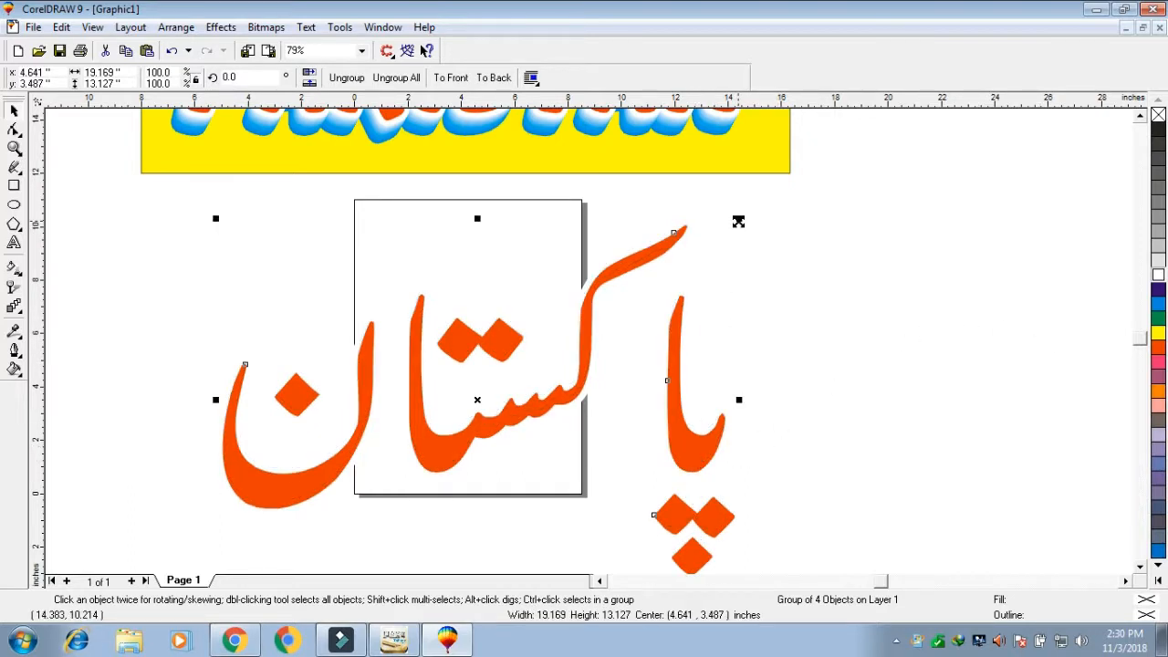
{"action": "left_click_drag", "start_coordinate": [739, 218], "coordinate": [642, 428]}
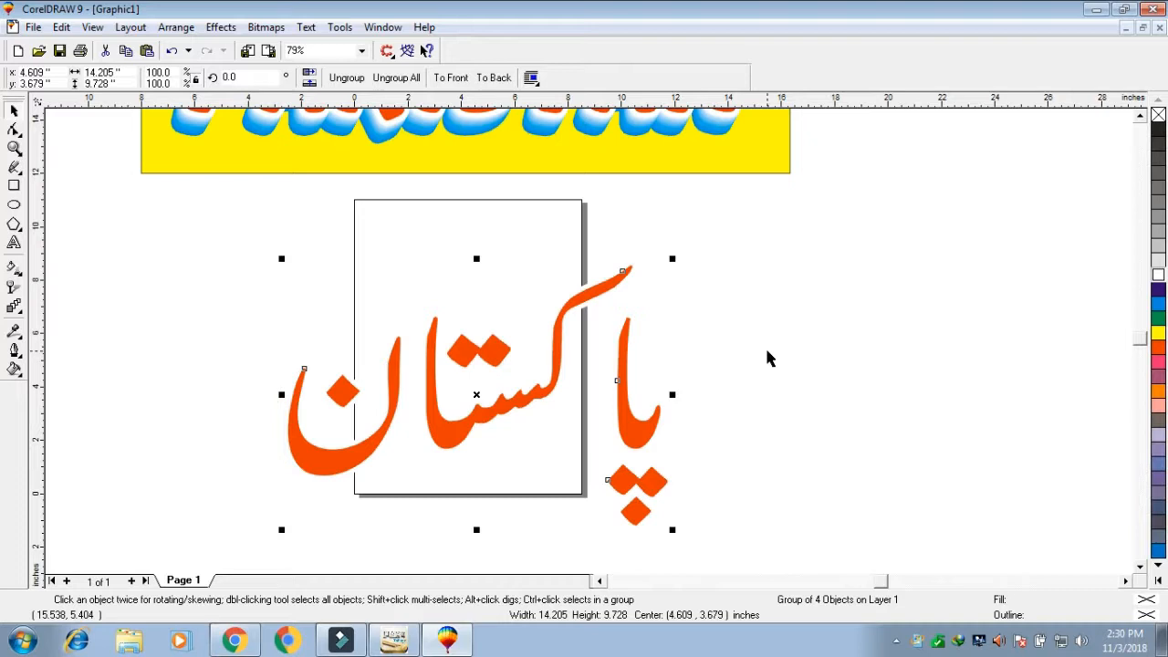
Duplicate the Urdu lettering, give the copy a blue fill and outline, and shift it up and left of the original.
{"action": "key", "text": "ctrl+d"}
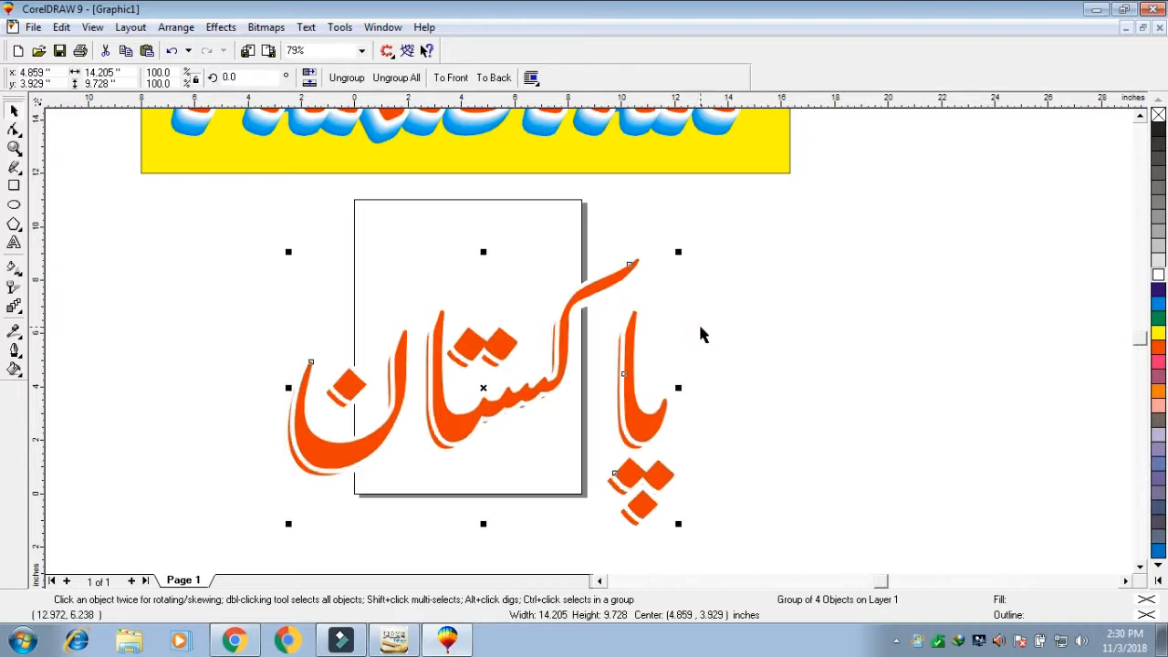
{"action": "left_click", "coordinate": [1159, 306]}
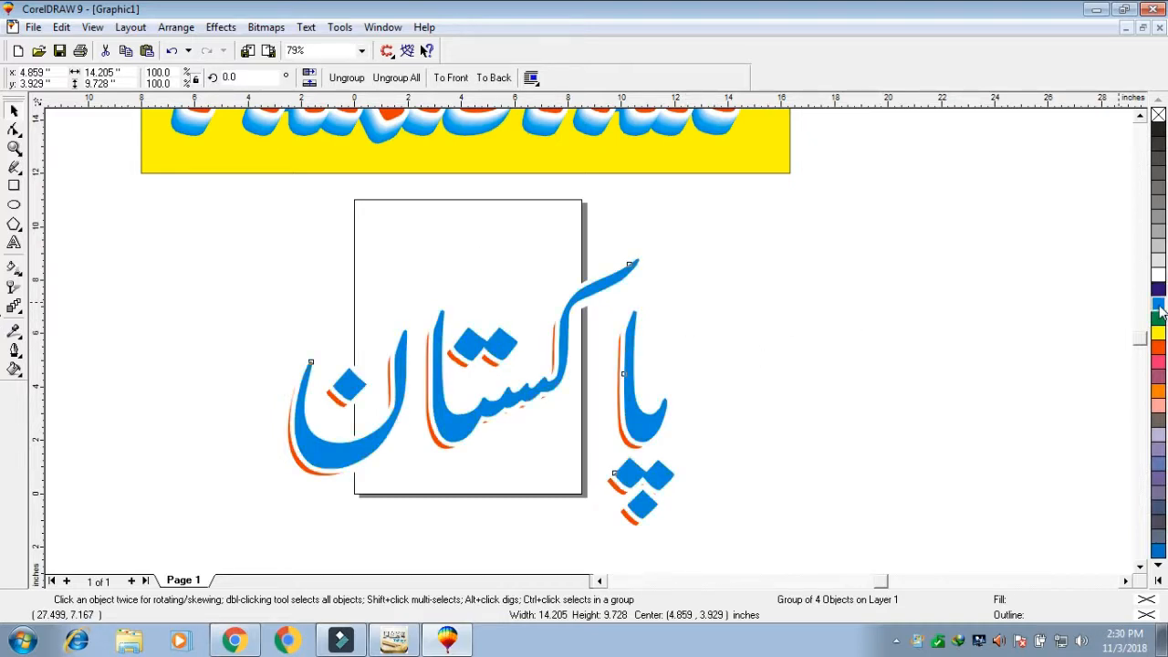
{"action": "left_click_drag", "start_coordinate": [654, 428], "coordinate": [632, 418]}
Bring the orange-red Urdu lettering to the front and centre-align it with the blue copy both horizontally and vertically.
{"action": "left_click", "coordinate": [646, 437]}
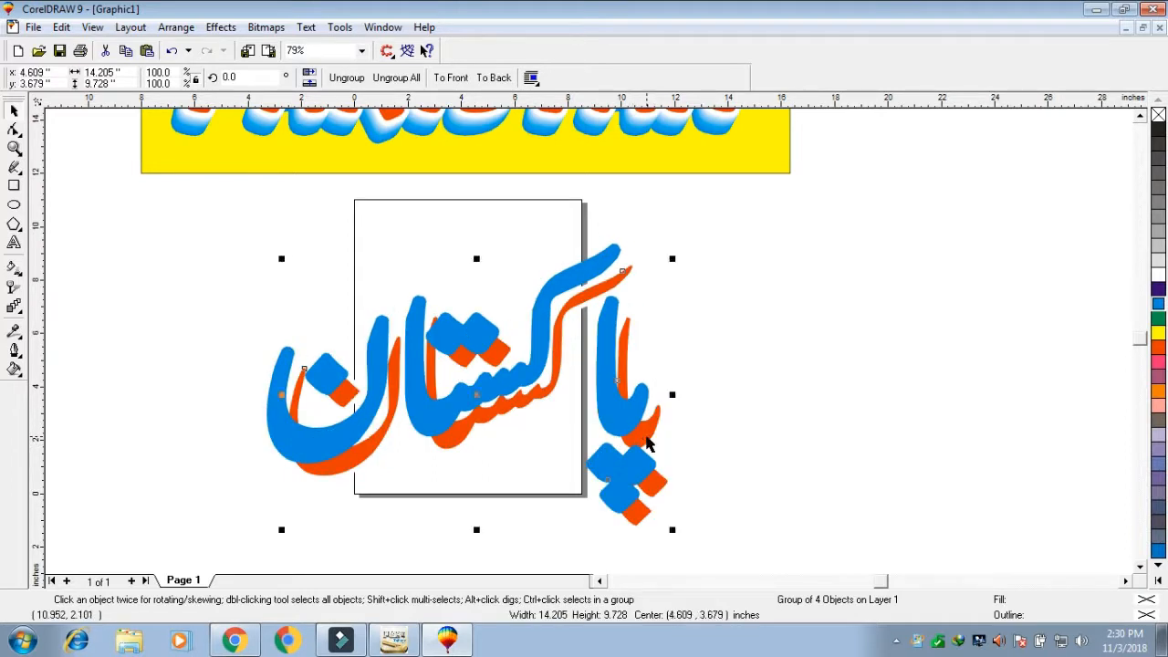
{"action": "key", "text": "shift+Page_Up"}
{"action": "left_click", "coordinate": [745, 227]}
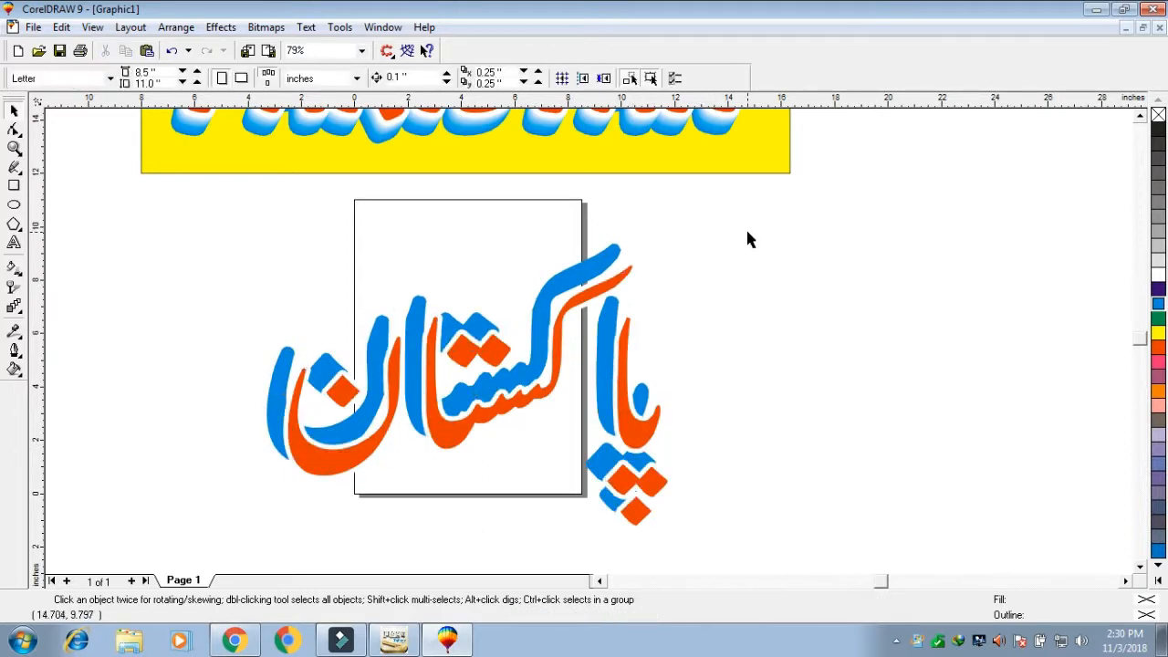
{"action": "left_click_drag", "start_coordinate": [751, 237], "coordinate": [219, 573]}
{"action": "key", "text": "c"}
{"action": "key", "text": "e"}
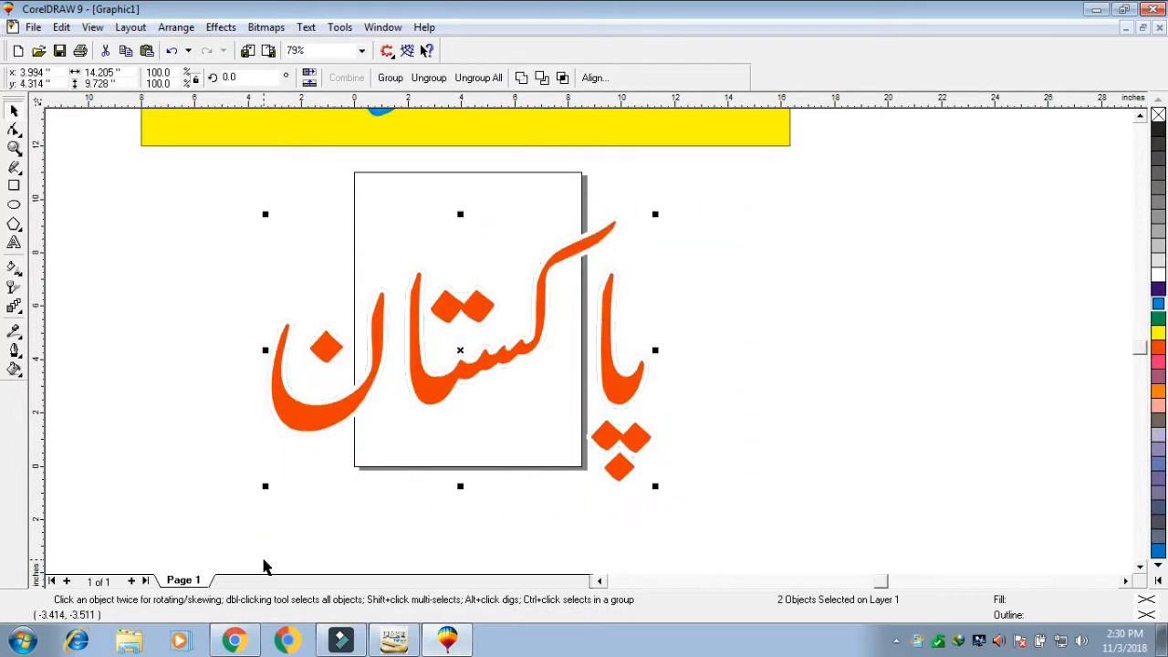
Offset the front orange-red Urdu lettering slightly up and left so the blue copy shows as a shadow.
{"action": "left_click", "coordinate": [265, 528]}
{"action": "key", "text": "F2"}
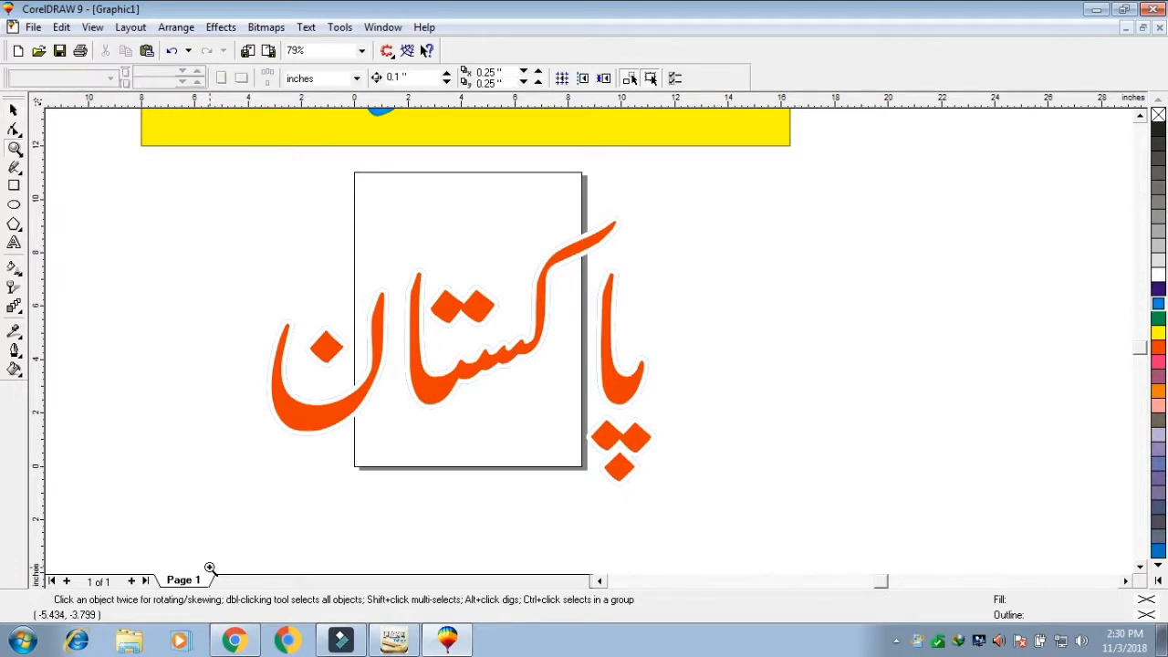
{"action": "left_click_drag", "start_coordinate": [232, 551], "coordinate": [765, 181]}
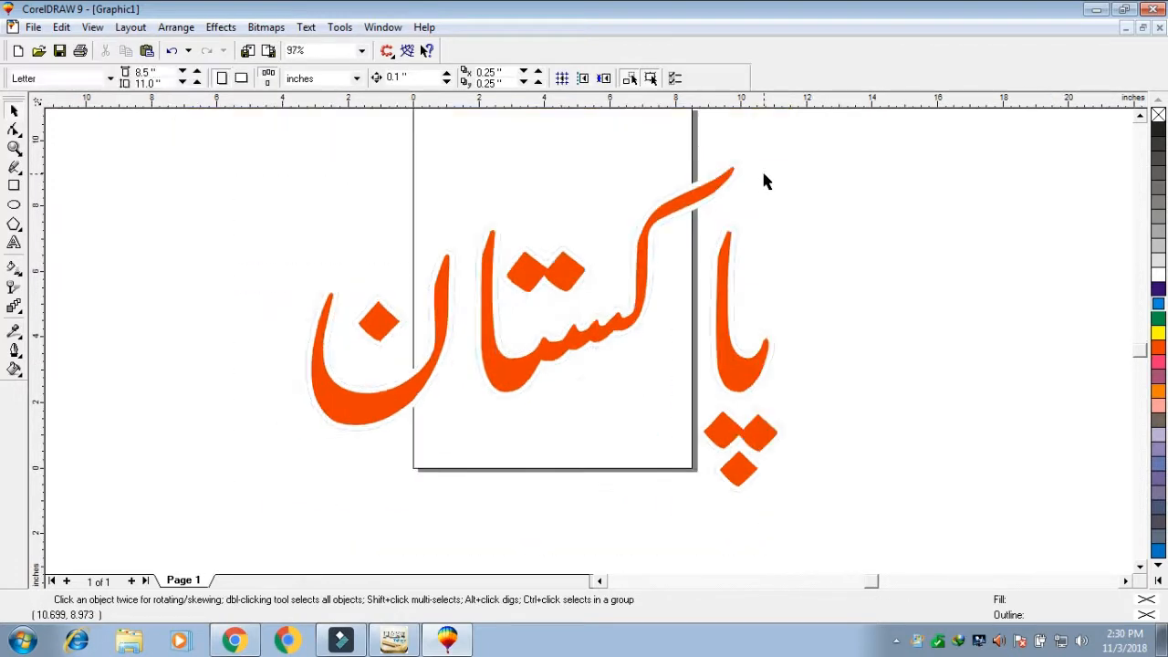
{"action": "left_click", "coordinate": [577, 345]}
{"action": "left_click_drag", "start_coordinate": [576, 337], "coordinate": [569, 328]}
{"action": "left_click", "coordinate": [582, 433]}
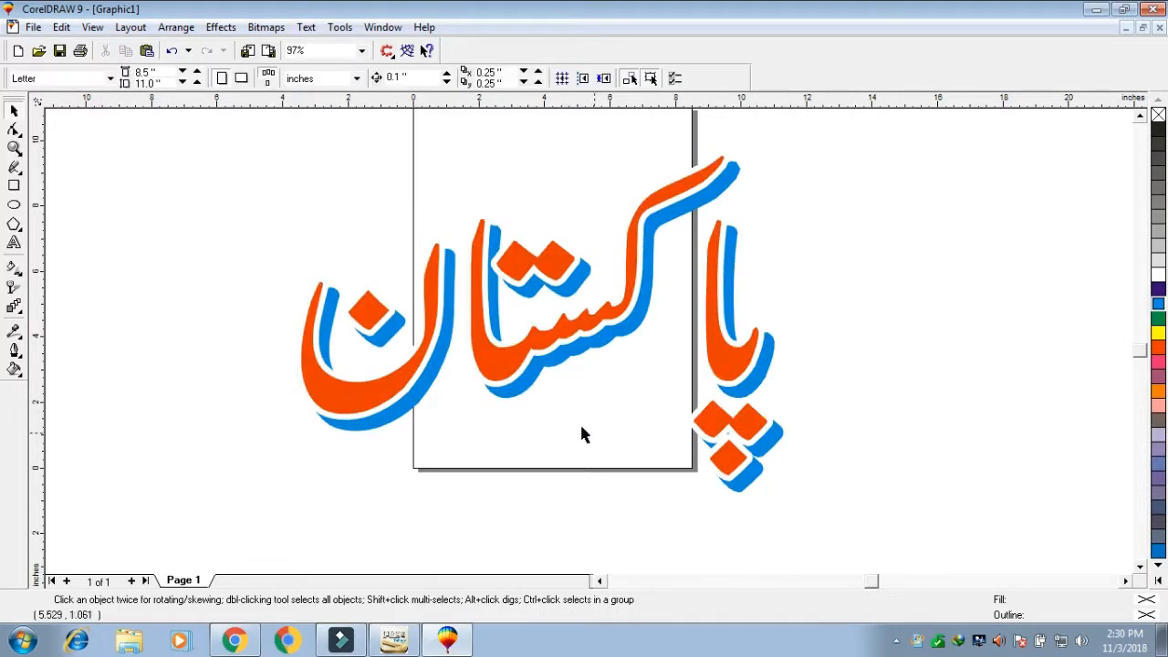
Blend the orange-red Urdu lettering into the blue copy with the Interactive Blend tool using 20 steps.
{"action": "left_click", "coordinate": [14, 306]}
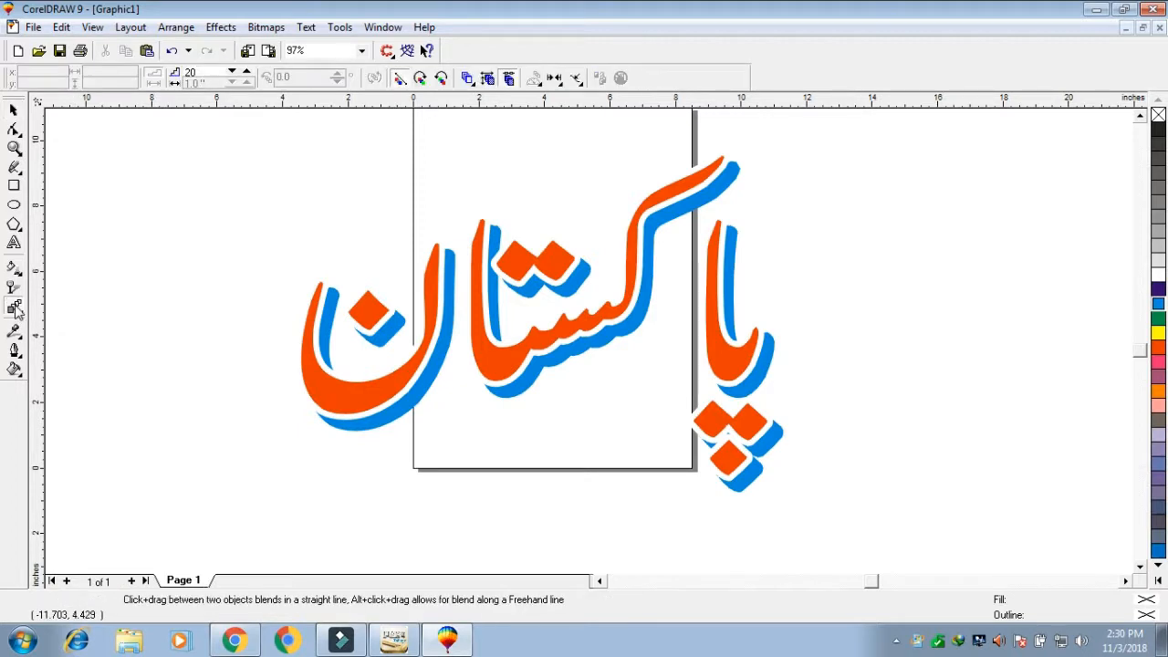
{"action": "left_click", "coordinate": [354, 408]}
{"action": "left_click_drag", "start_coordinate": [354, 408], "coordinate": [365, 430]}
{"action": "left_click", "coordinate": [332, 435]}
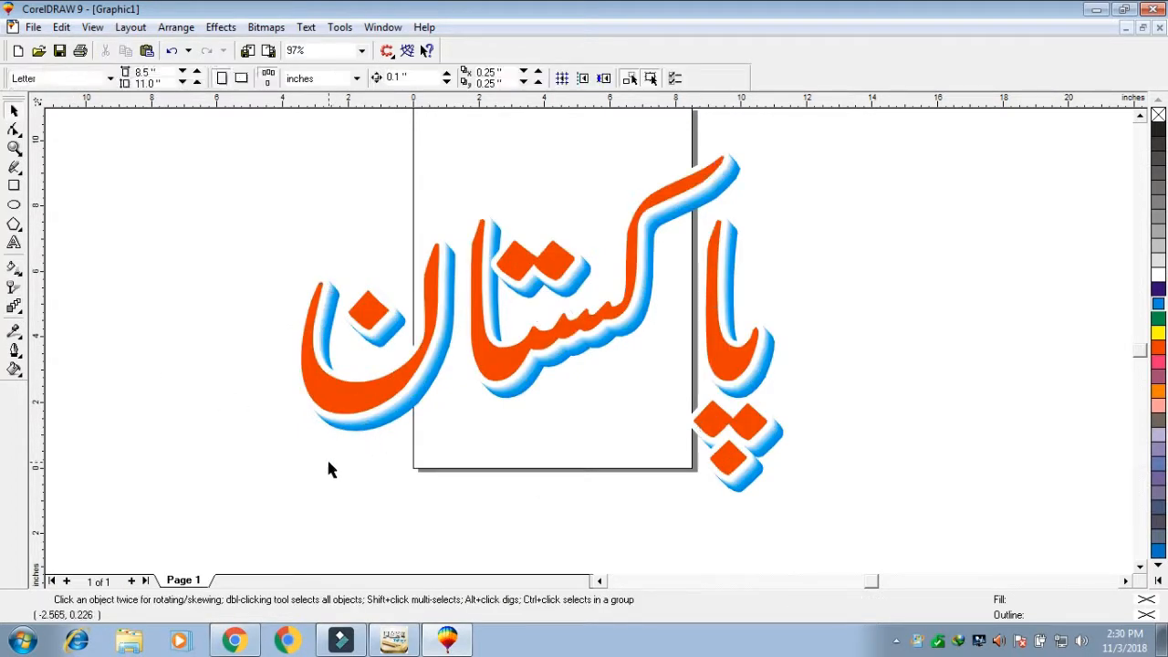
Nudge the front Urdu lettering slightly farther up and left to deepen the blend.
{"action": "key", "text": "z"}
{"action": "left_click_drag", "start_coordinate": [338, 496], "coordinate": [652, 229]}
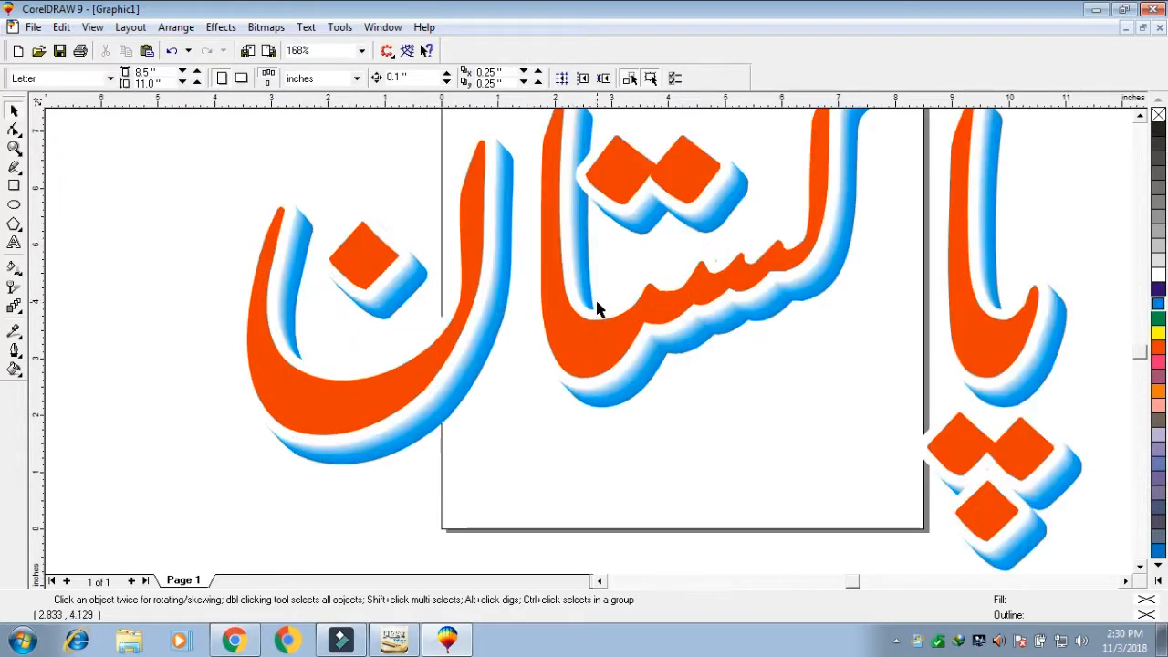
{"action": "left_click", "coordinate": [572, 336]}
{"action": "left_click_drag", "start_coordinate": [573, 336], "coordinate": [567, 331]}
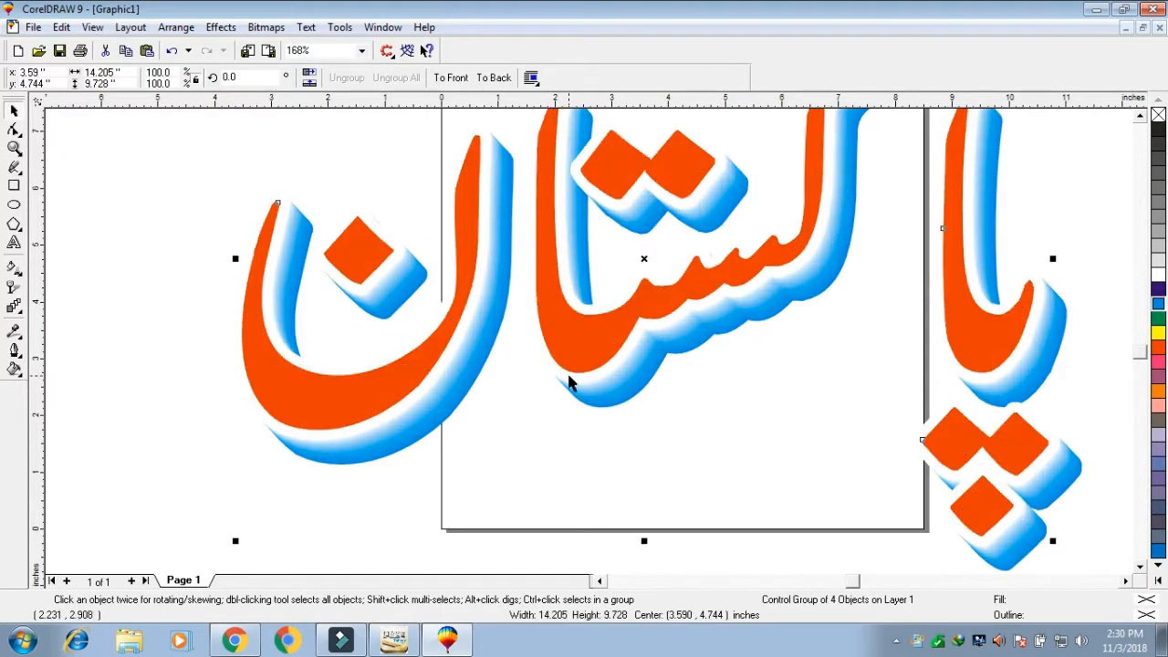
{"action": "left_click", "coordinate": [579, 430]}
{"action": "key", "text": "F3"}
{"action": "key", "text": "F3"}
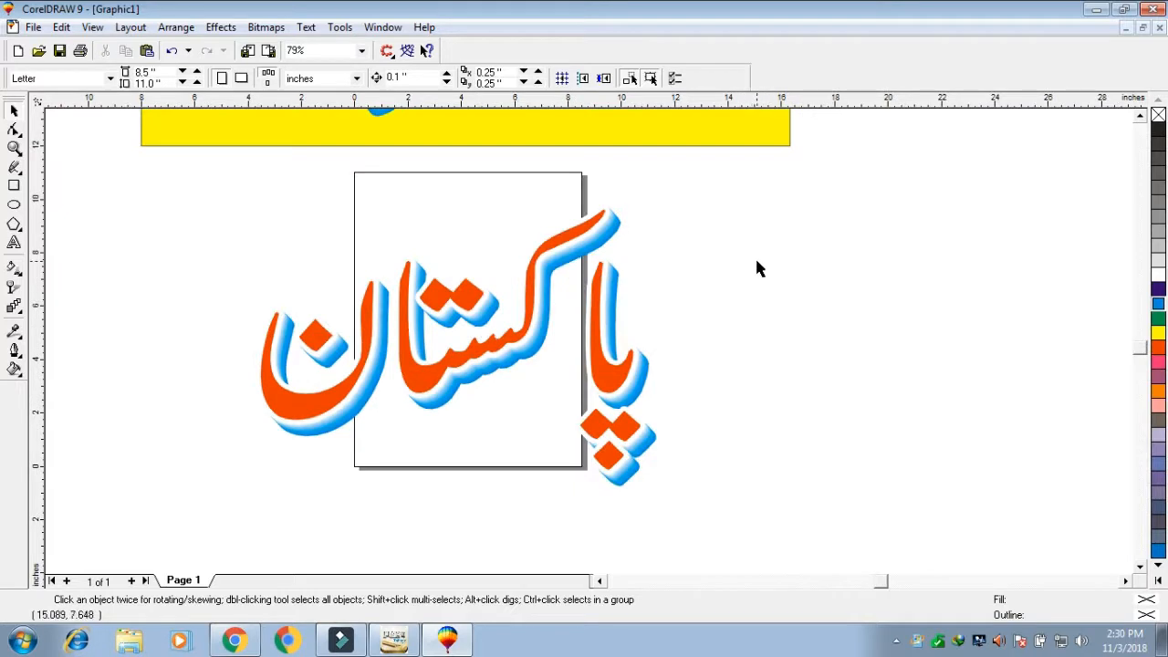
Group the blended Urdu lettering and undo the grouping.
{"action": "left_click_drag", "start_coordinate": [848, 162], "coordinate": [162, 527]}
{"action": "scroll", "coordinate": [186, 535], "scroll_direction": "down", "scroll_amount": 1}
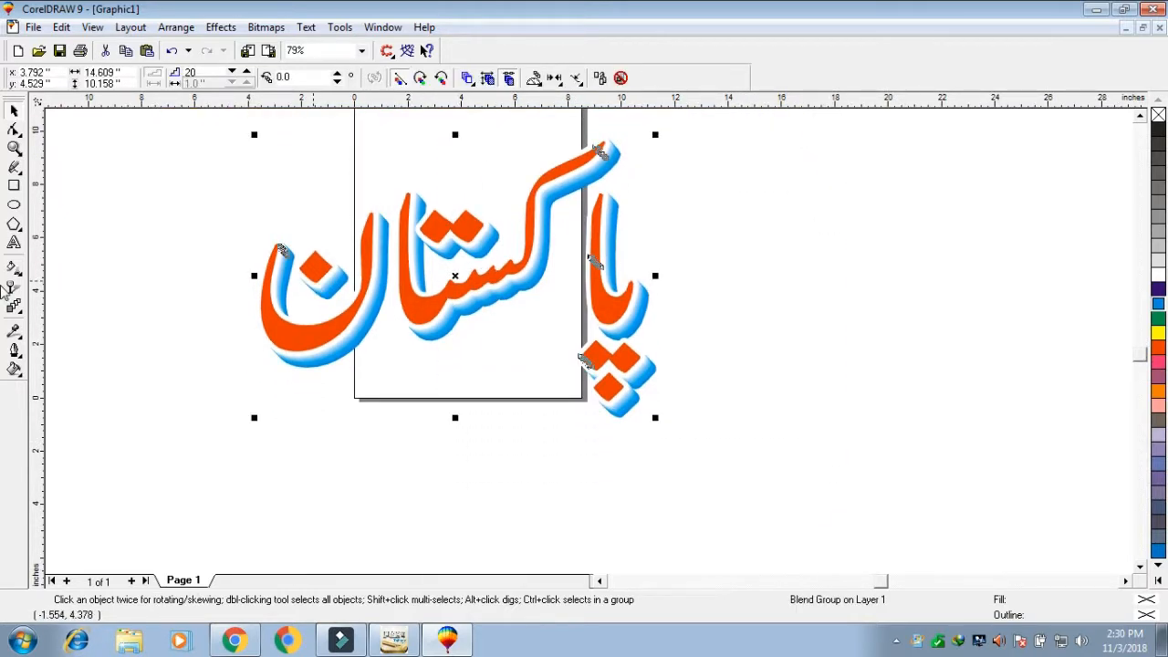
{"action": "key", "text": "ctrl+g"}
{"action": "key", "text": "F3"}
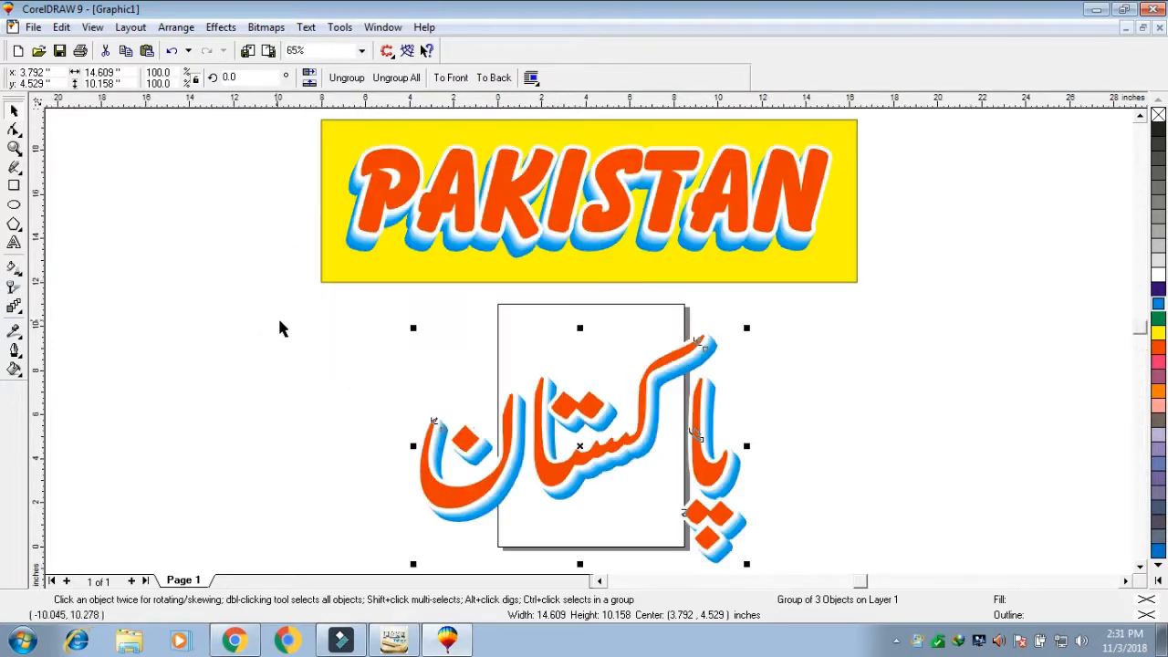
{"action": "key", "text": "ctrl+z"}
{"action": "left_click", "coordinate": [265, 422]}
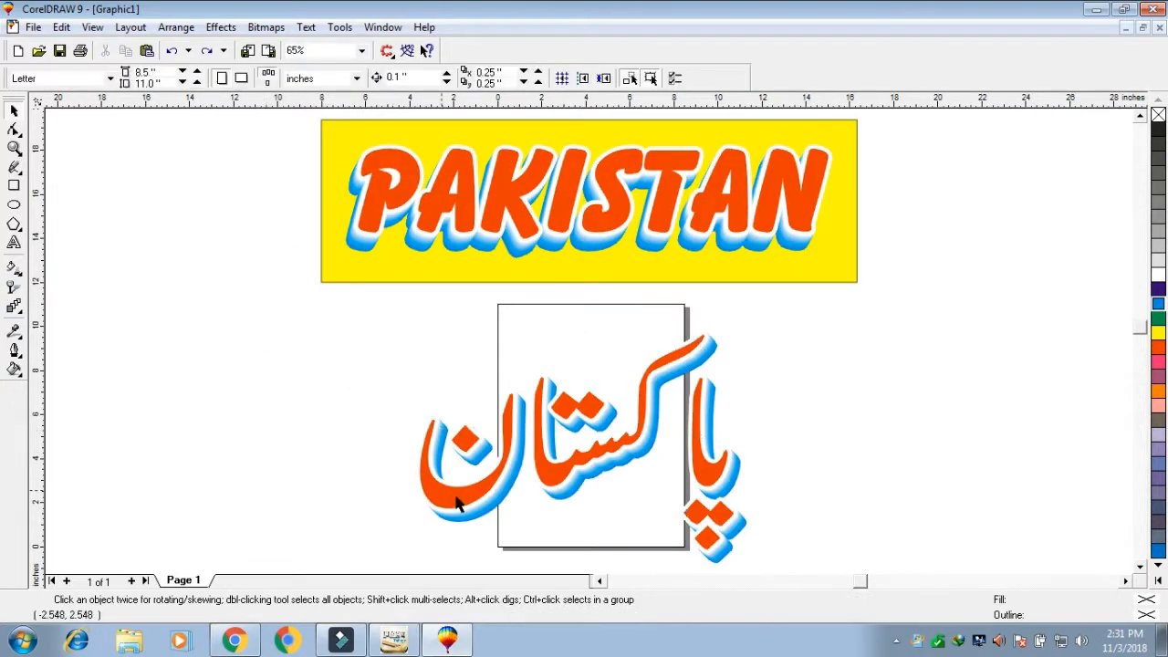
Try different blend depths and directions by moving the front Urdu lettering away from its shadow, and undo both moves.
{"action": "left_click_drag", "start_coordinate": [457, 500], "coordinate": [409, 491]}
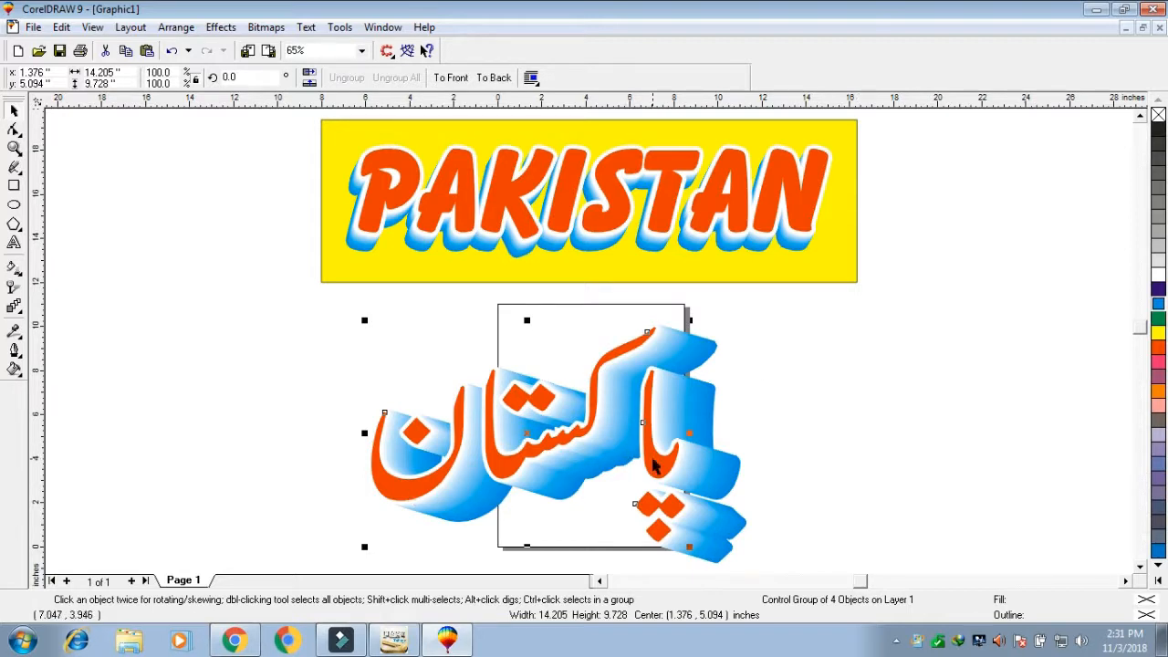
{"action": "left_click_drag", "start_coordinate": [656, 465], "coordinate": [704, 516]}
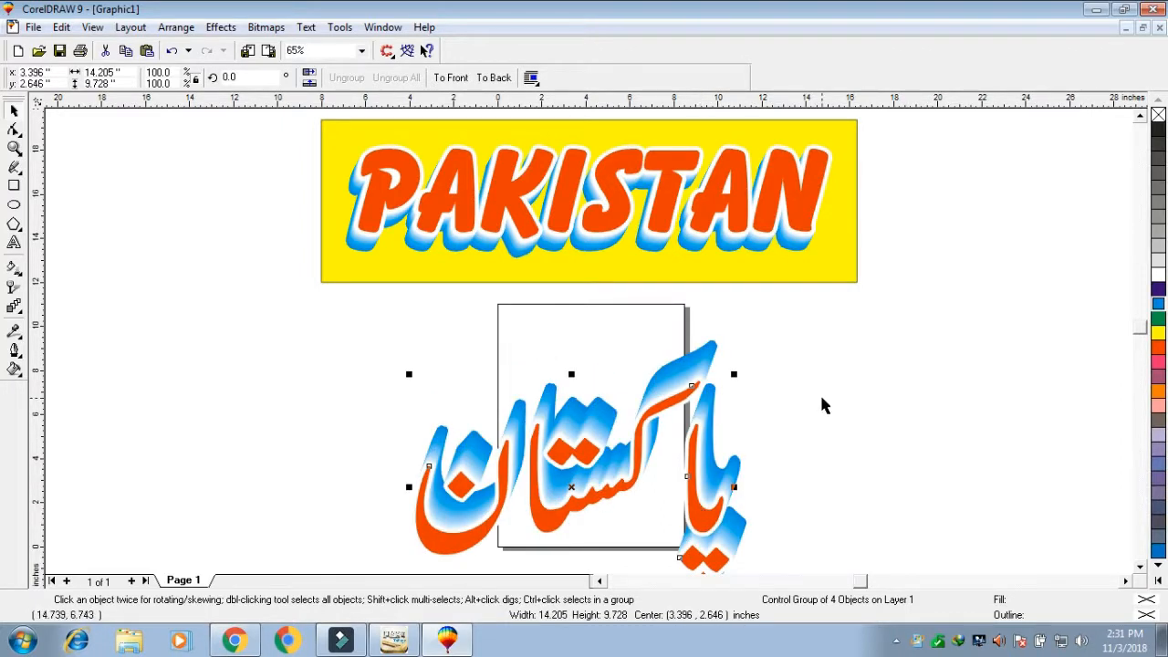
{"action": "key", "text": "ctrl+z"}
{"action": "key", "text": "ctrl+z"}
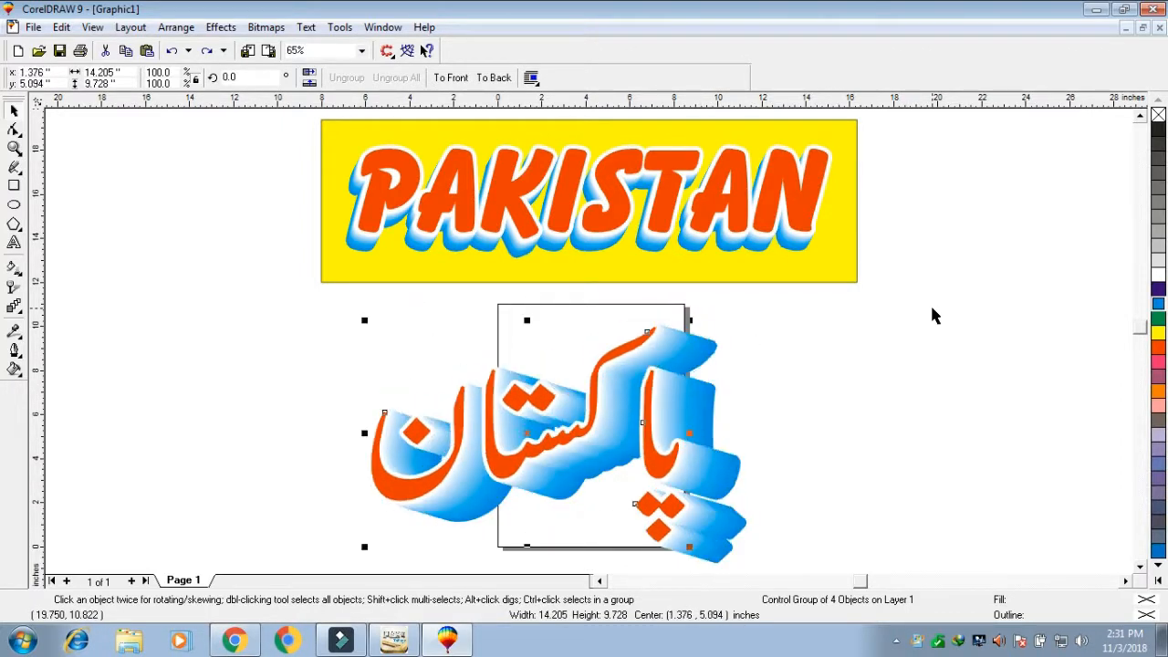
{"action": "key", "text": "ctrl+z"}
Select the complete blended Urdu lettering and group it.
{"action": "left_click_drag", "start_coordinate": [930, 299], "coordinate": [319, 575]}
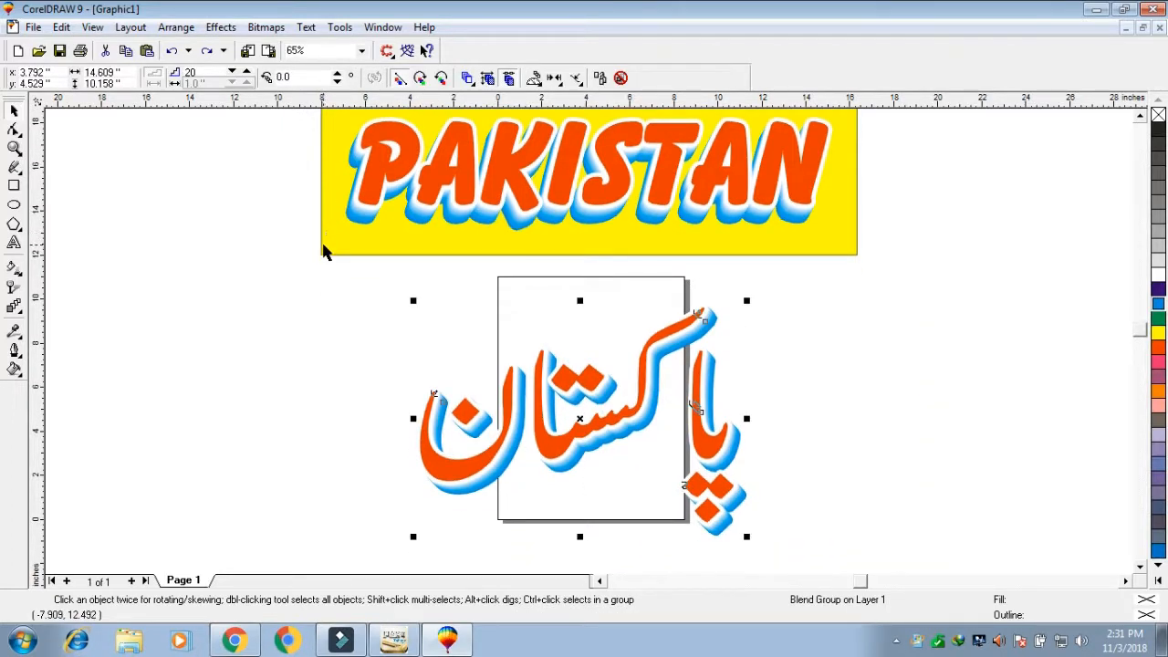
{"action": "key", "text": "ctrl+g"}
{"action": "key", "text": "F3"}
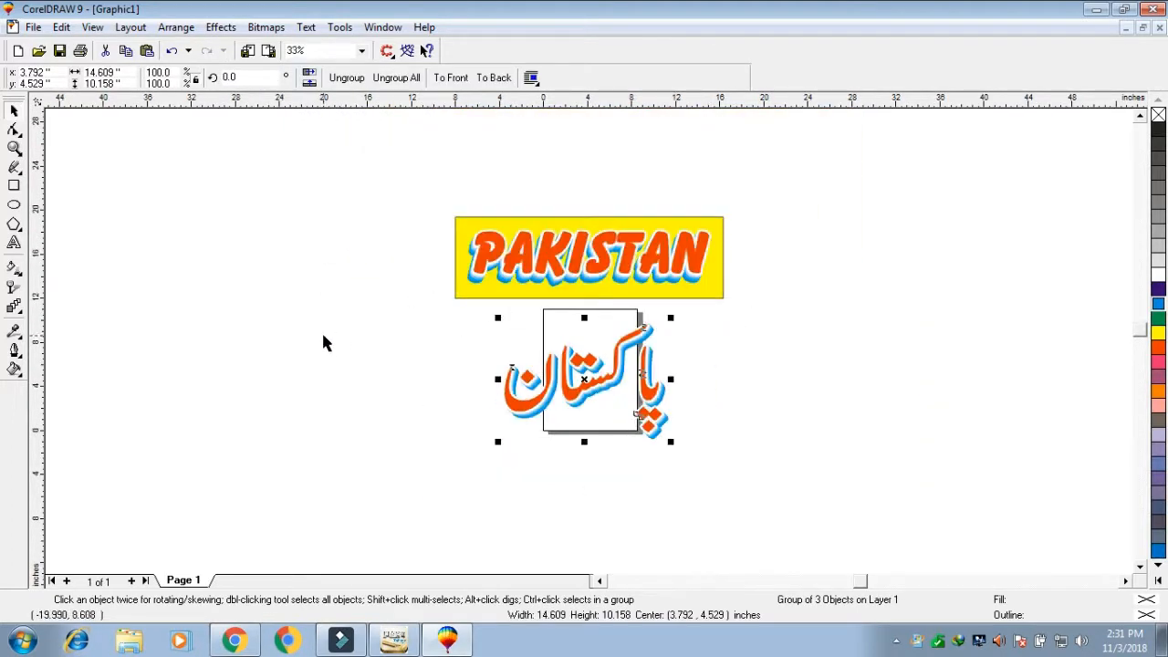
Draw a dark blue rectangle about 29 by 16.8 inches below the yellow banner, placed behind the Urdu lettering.
{"action": "left_click", "coordinate": [14, 185]}
{"action": "left_click_drag", "start_coordinate": [427, 304], "coordinate": [748, 490]}
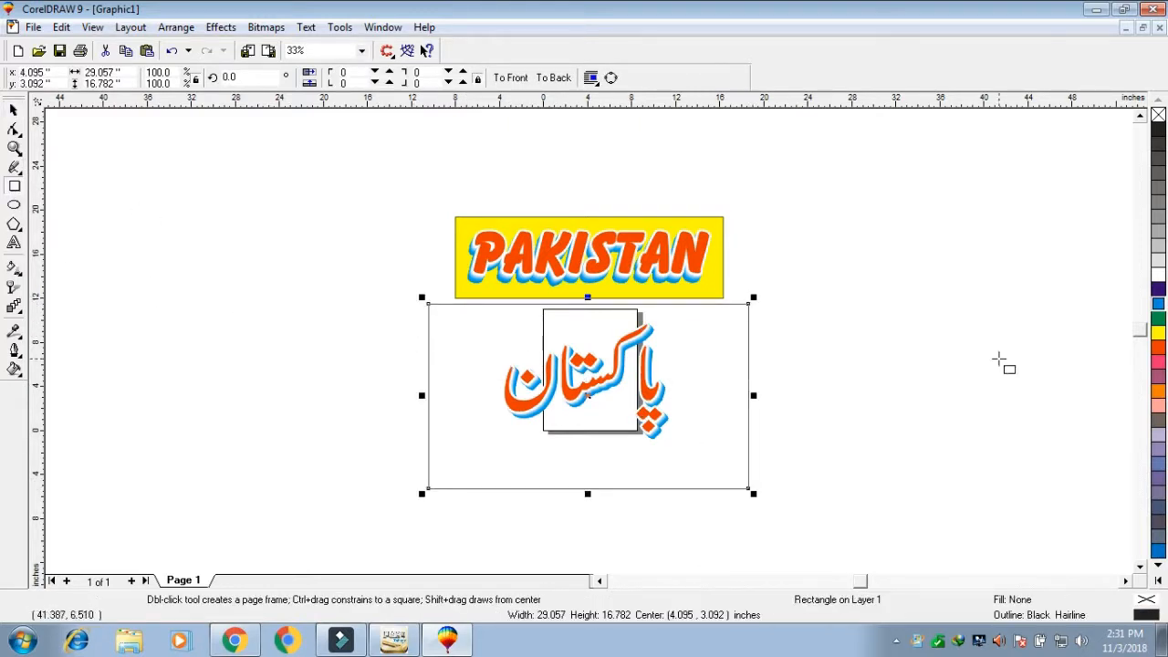
{"action": "left_click", "coordinate": [1157, 290]}
{"action": "key", "text": "space"}
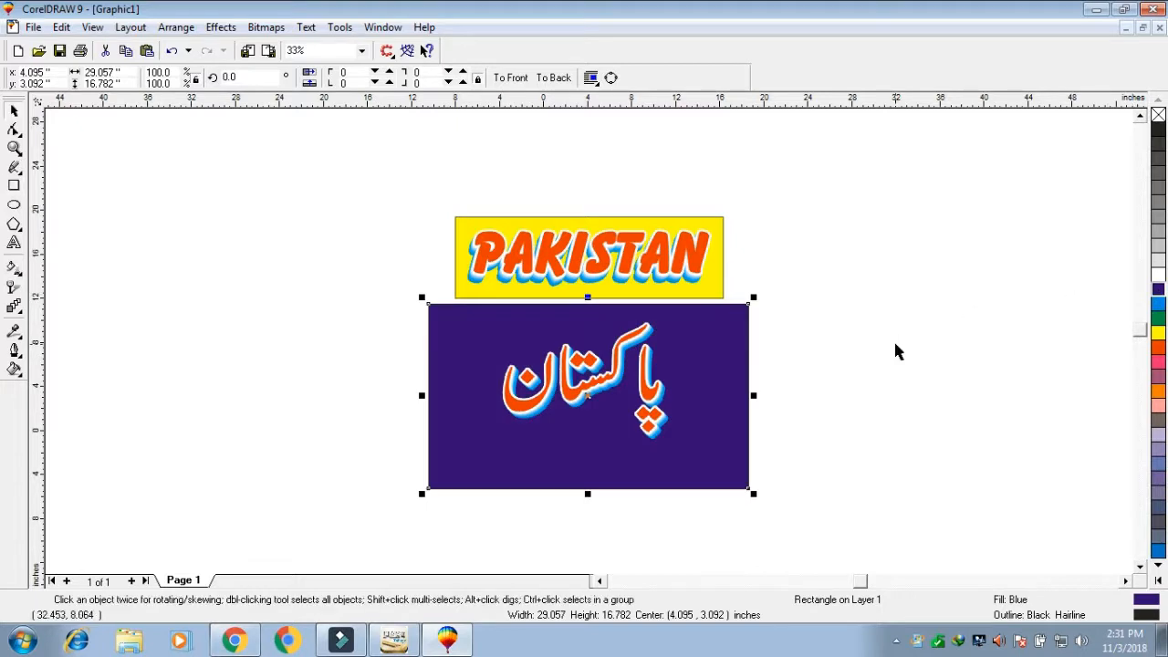
Centre the grouped Urdu lettering horizontally and vertically within the dark blue rectangle.
{"action": "left_click", "coordinate": [654, 401]}
{"action": "left_click", "coordinate": [696, 392], "text": "shift"}
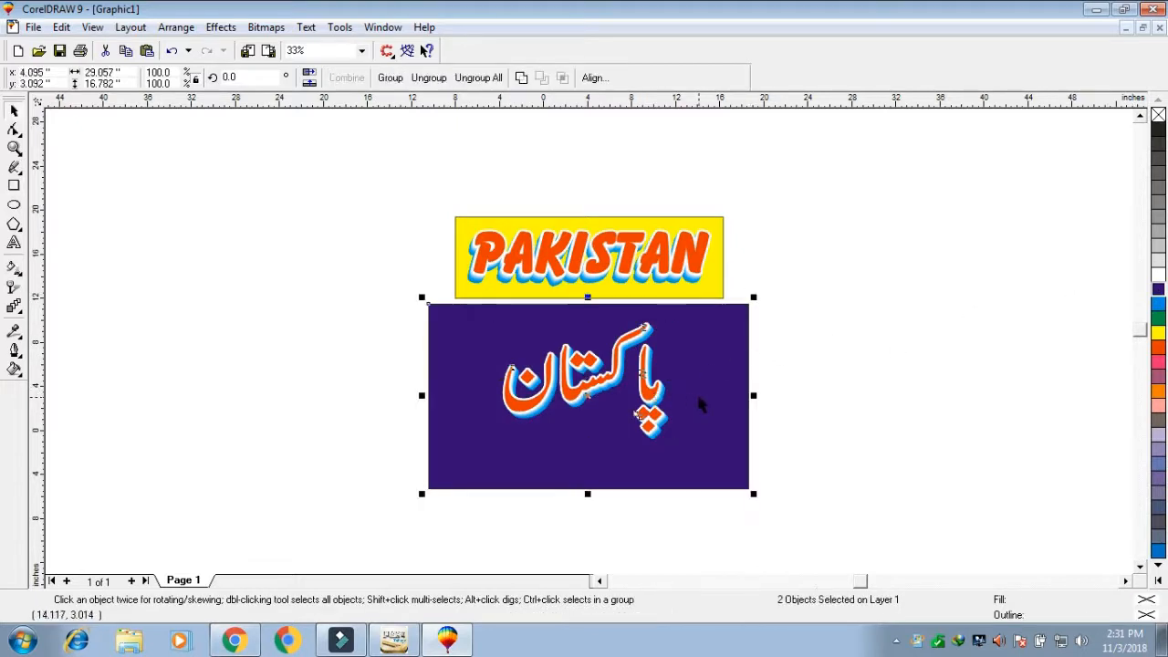
{"action": "left_click", "coordinate": [810, 346]}
Try white and several other palette fills on the rectangle behind the Urdu lettering, and settle on green.
{"action": "left_click", "coordinate": [744, 385]}
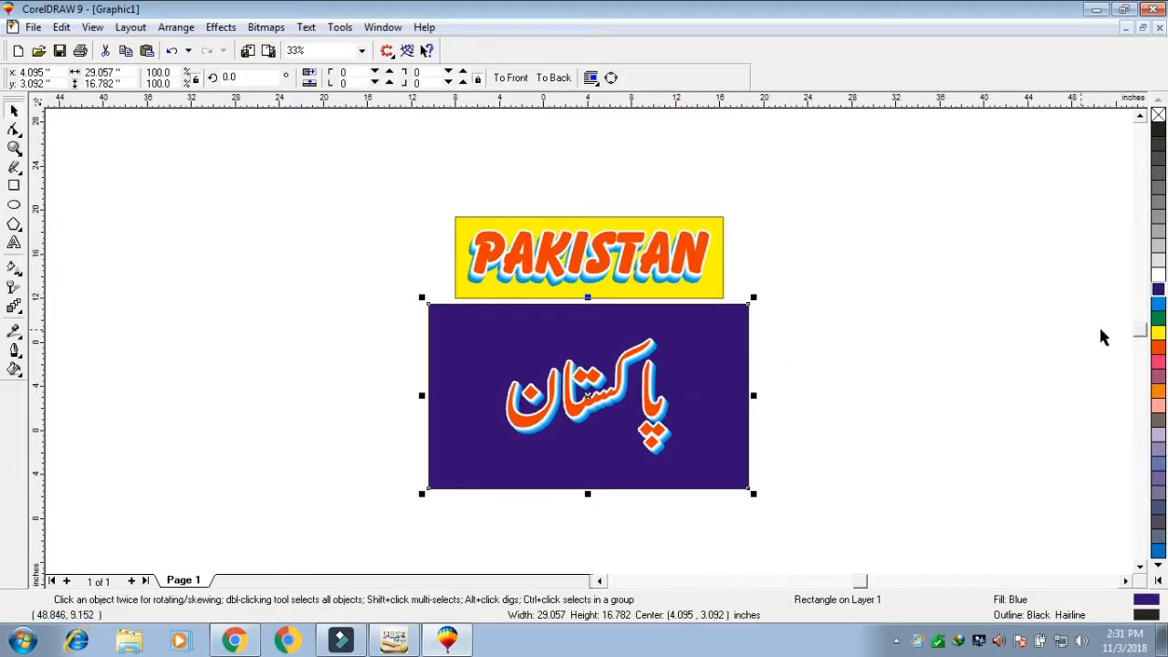
{"action": "left_click", "coordinate": [1157, 376]}
{"action": "left_click", "coordinate": [1157, 390]}
{"action": "left_click", "coordinate": [1157, 346]}
{"action": "left_click", "coordinate": [1157, 276]}
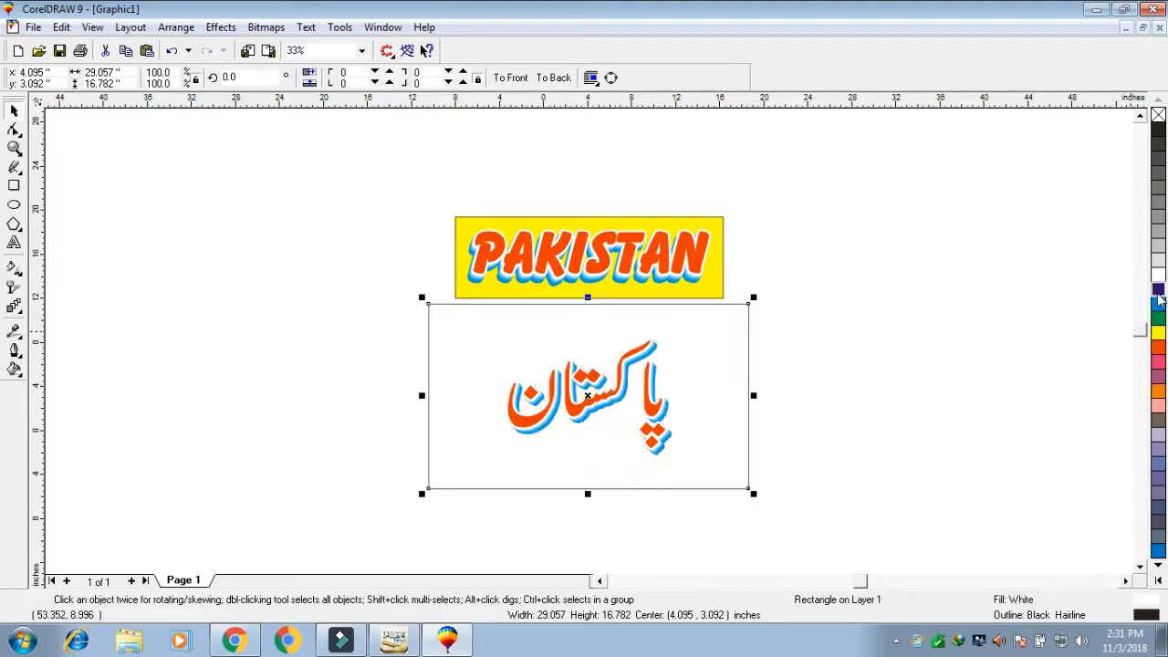
{"action": "left_click", "coordinate": [1158, 291]}
{"action": "left_click", "coordinate": [1158, 304]}
{"action": "left_click", "coordinate": [1157, 317]}
{"action": "left_click", "coordinate": [1032, 302]}
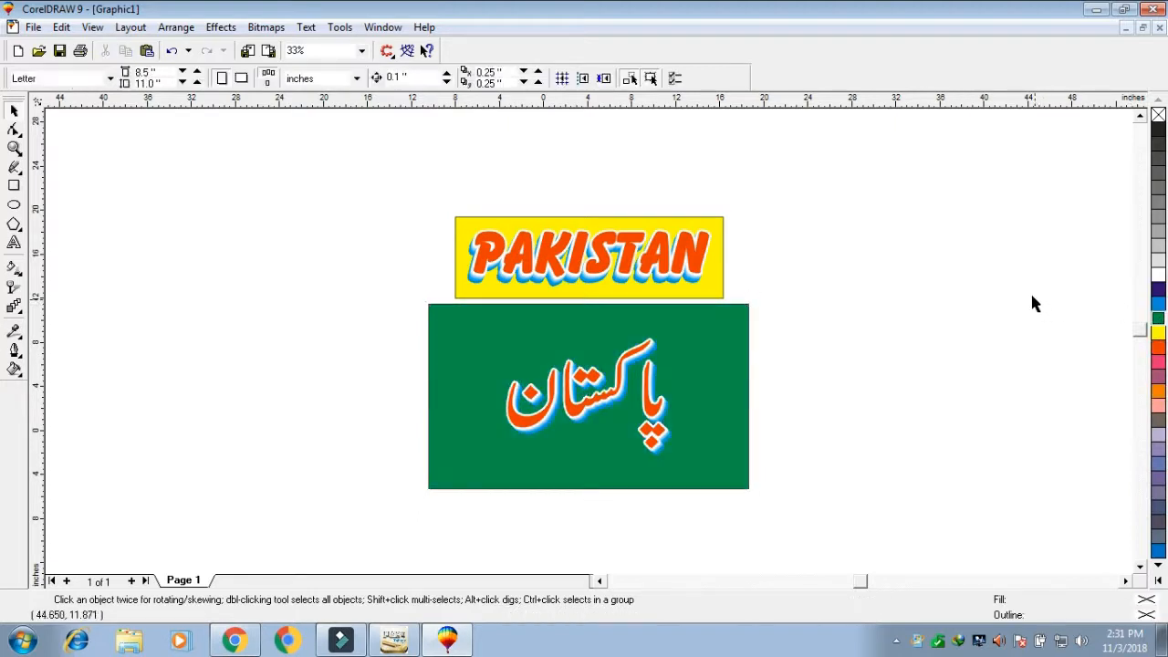
{"action": "key", "text": "F4"}
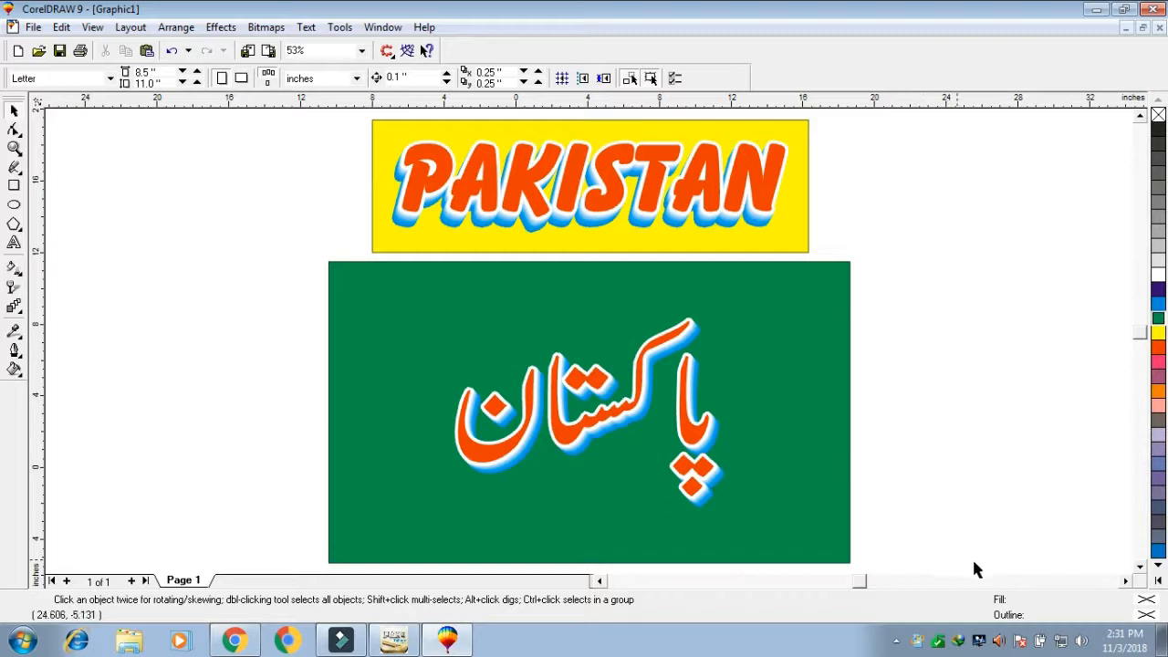
{"action": "left_click", "coordinate": [896, 638]}
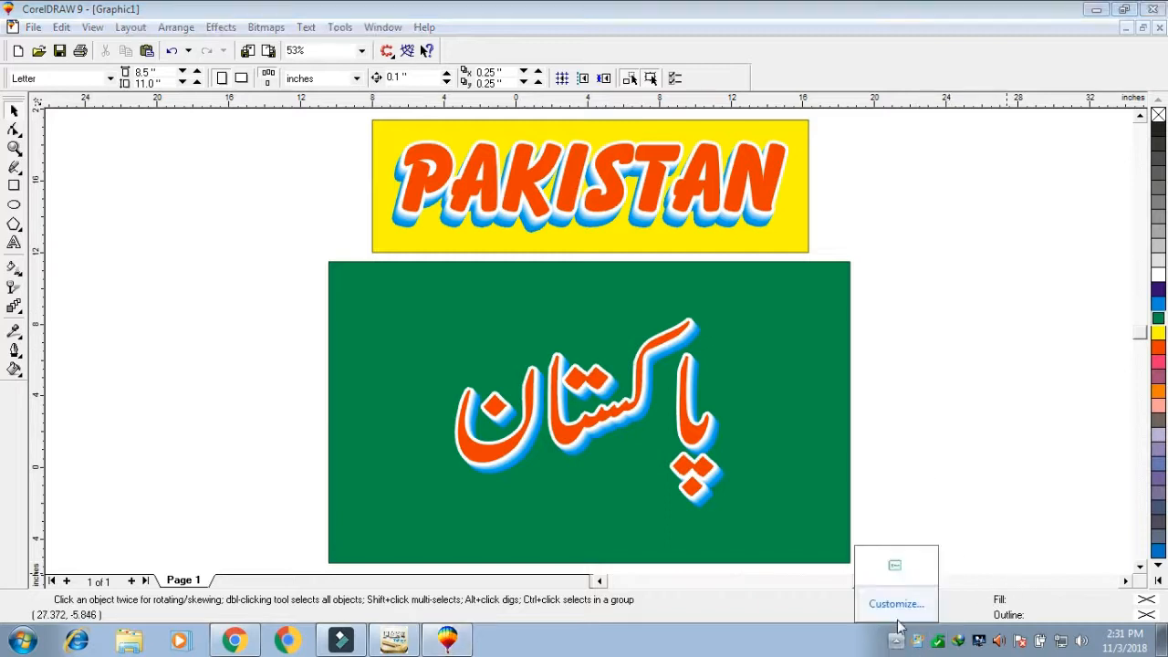
{"action": "right_click", "coordinate": [897, 569]}
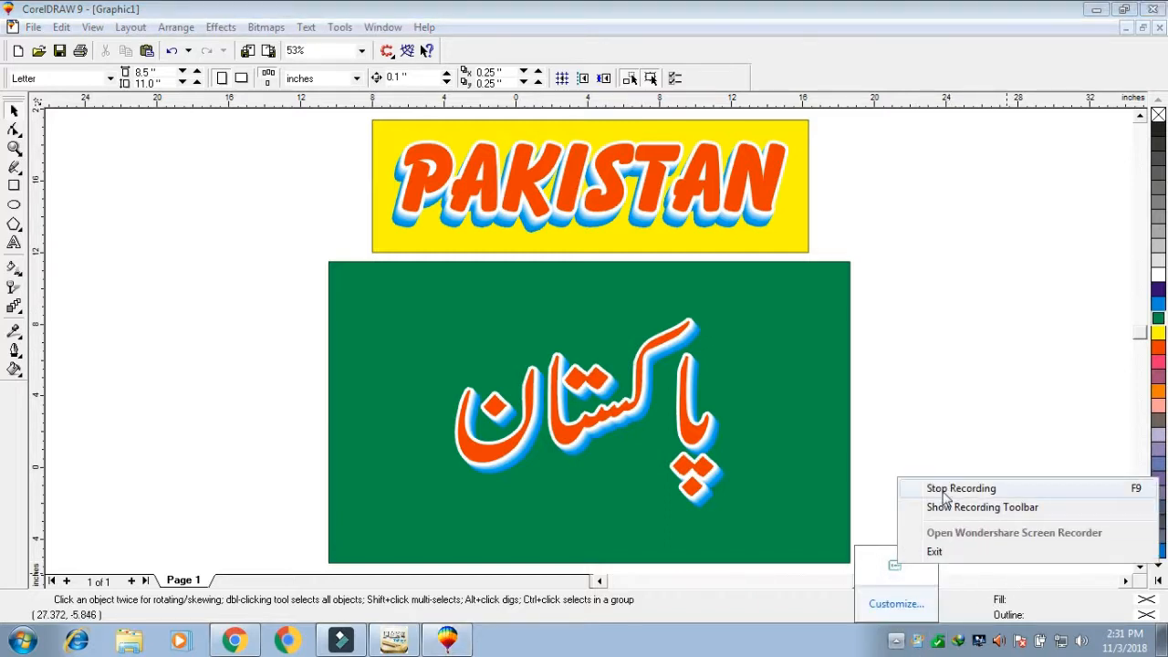